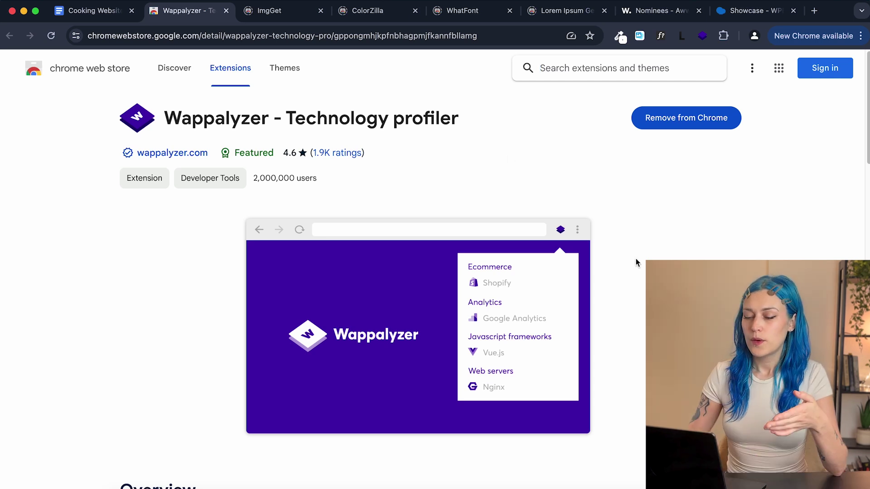
# - Look over the Wappalyzer store listing, then switch to the Awwwards Nominees tab
pyautogui.scroll(-3, 650, 272)
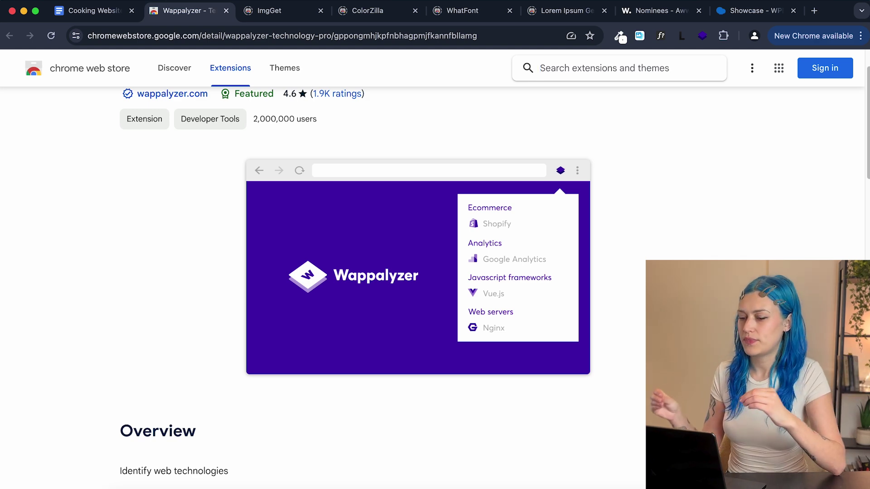
pyautogui.scroll(3, 650, 272)
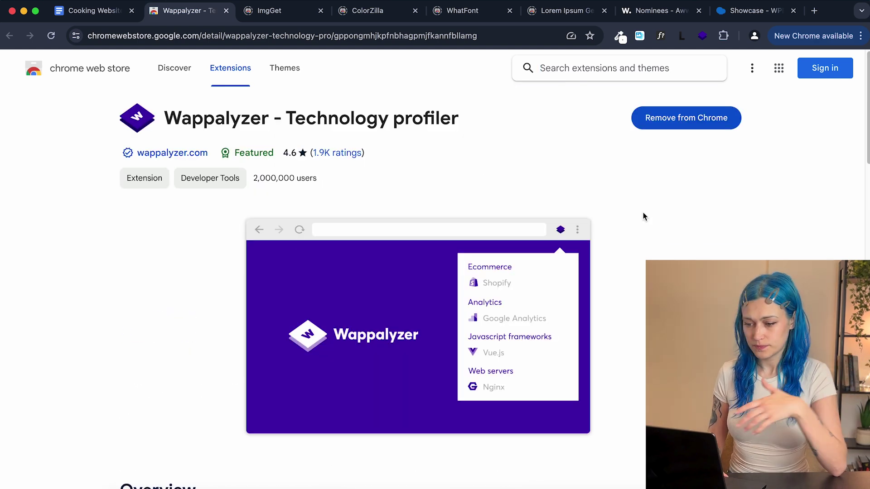
pyautogui.click(657, 10)
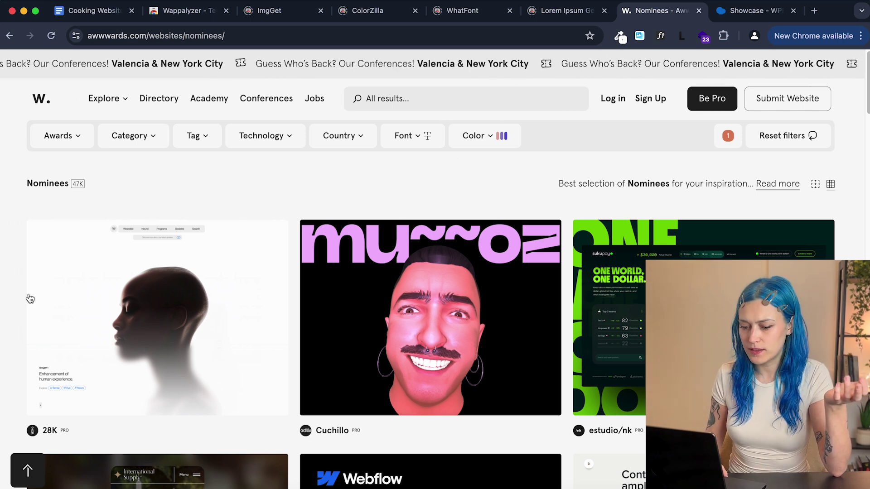
# - Open the Augen Pro nominee entry and its live website augen.pro in new tabs
pyautogui.moveTo(105, 304)
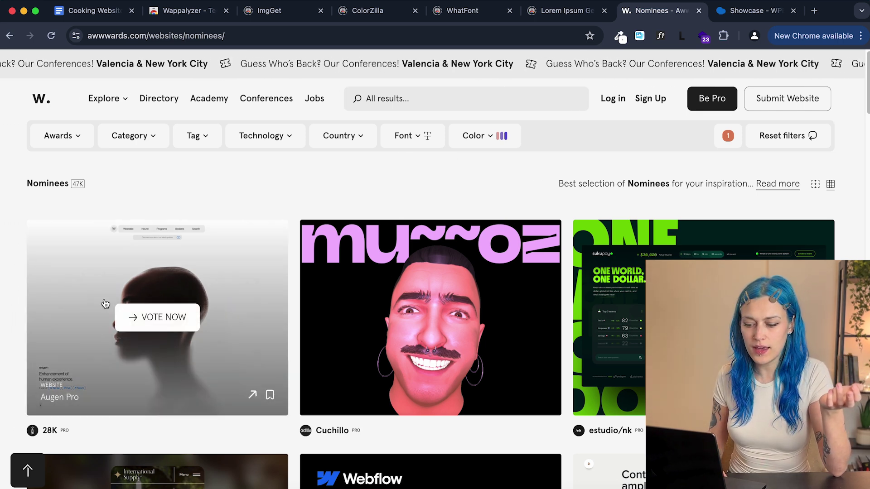
pyautogui.keyDown('super'); pyautogui.click(222, 296); pyautogui.keyUp('super')
pyautogui.click(668, 14)
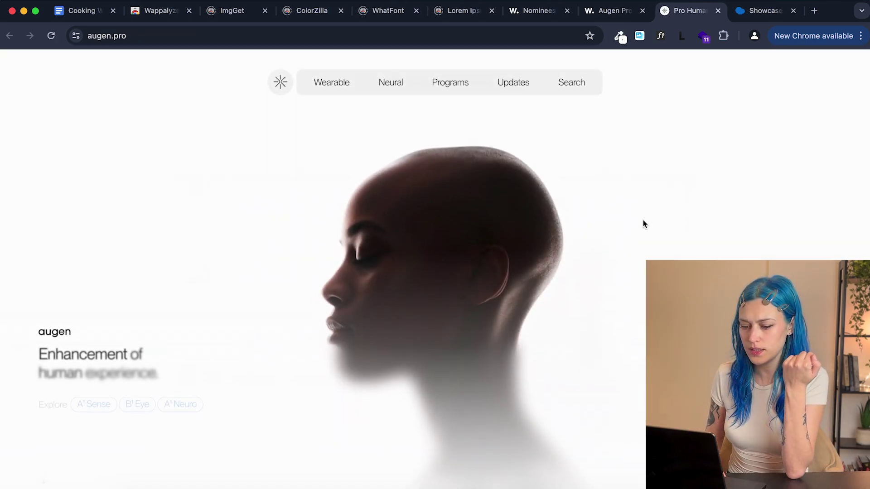
# - Scroll the augen.pro page and show its technologies in Wappalyzer
pyautogui.scroll(-10, 643, 224)
pyautogui.scroll(10, 644, 224)
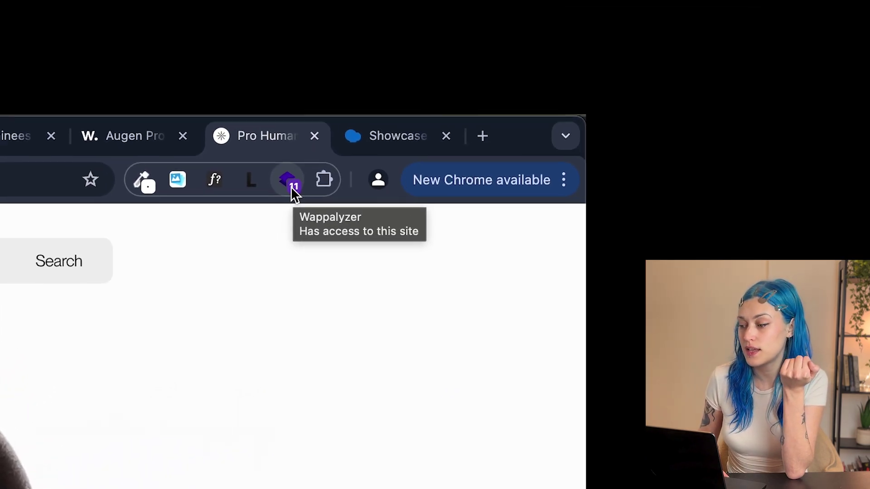
pyautogui.click(293, 189)
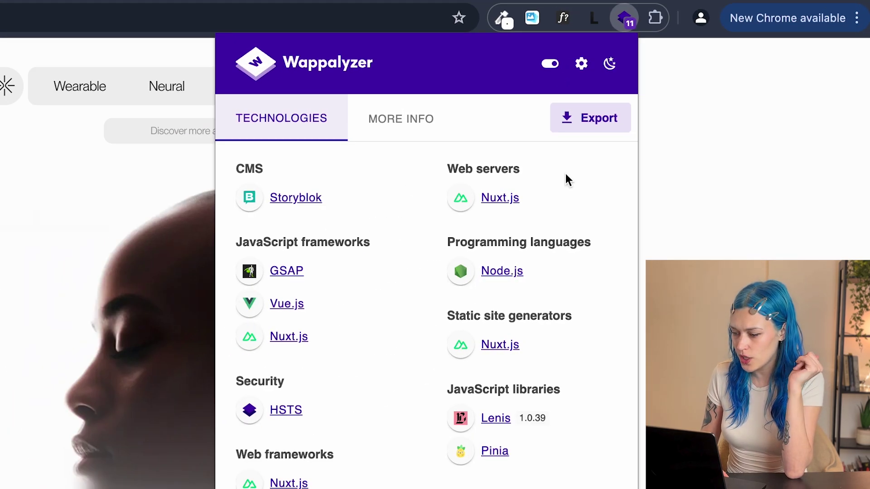
# - Review Wappalyzer's augen.pro results (Storyblok, Vue.js, Nuxt.js), then go to the WPBakery Showcase page
pyautogui.scroll(-5, 583, 199)
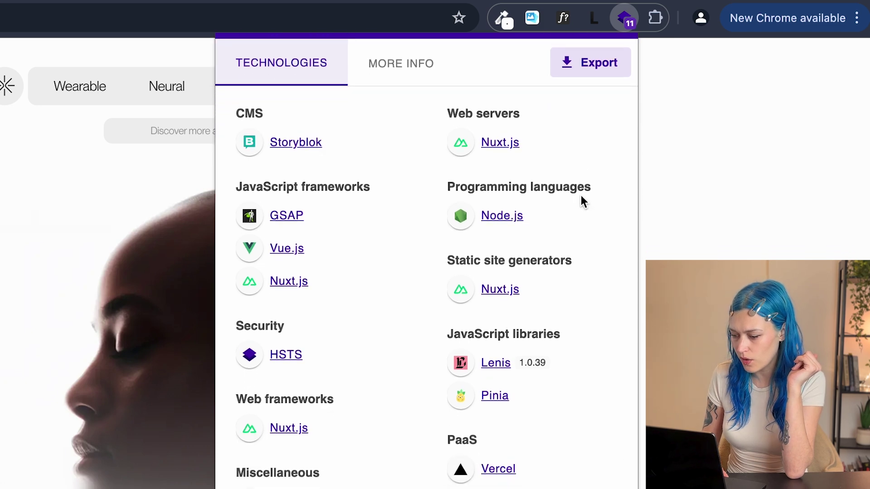
pyautogui.scroll(5, 581, 196)
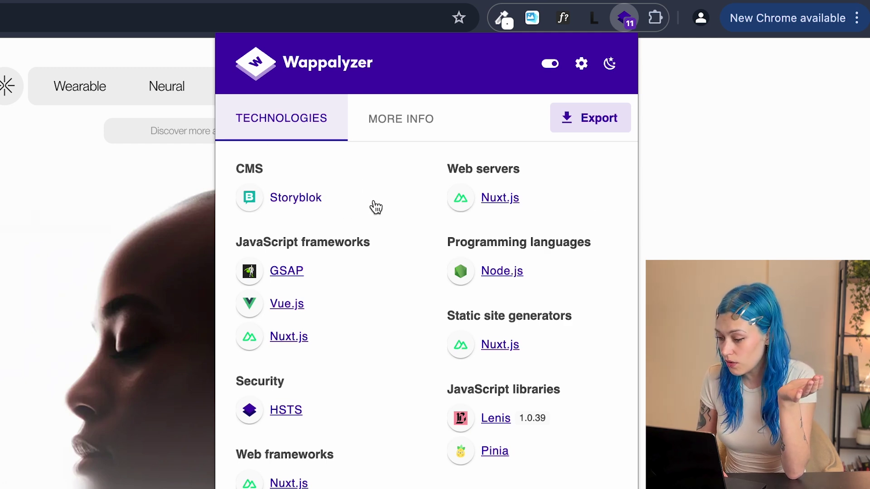
pyautogui.scroll(-4, 376, 207)
pyautogui.scroll(4, 376, 207)
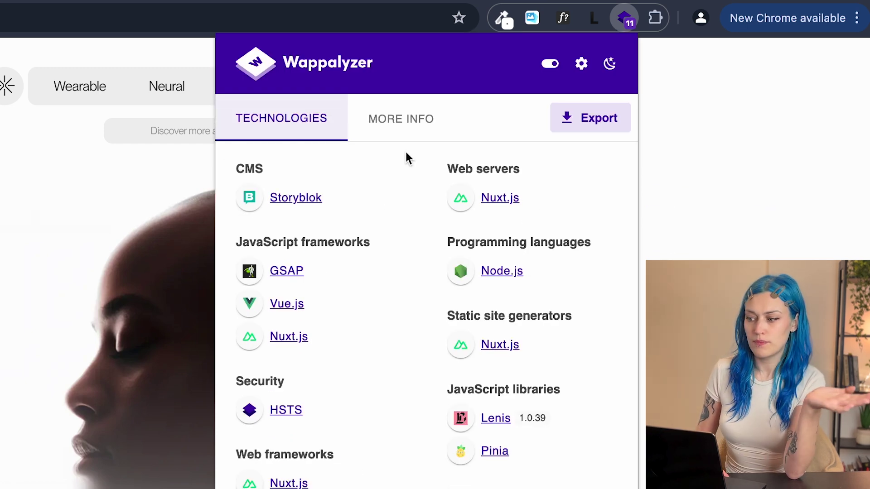
pyautogui.click(770, 3)
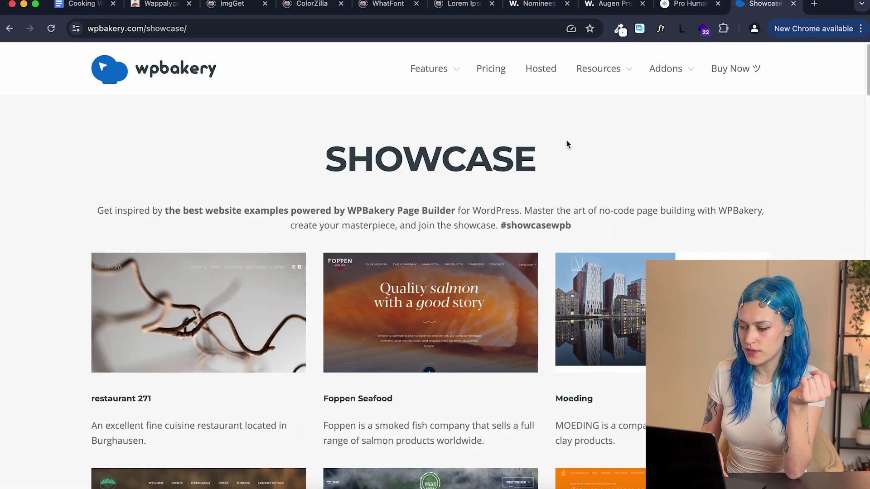
# - Open the restaurant 271 site from the showcase and dismiss the translation offer
pyautogui.scroll(-3, 567, 144)
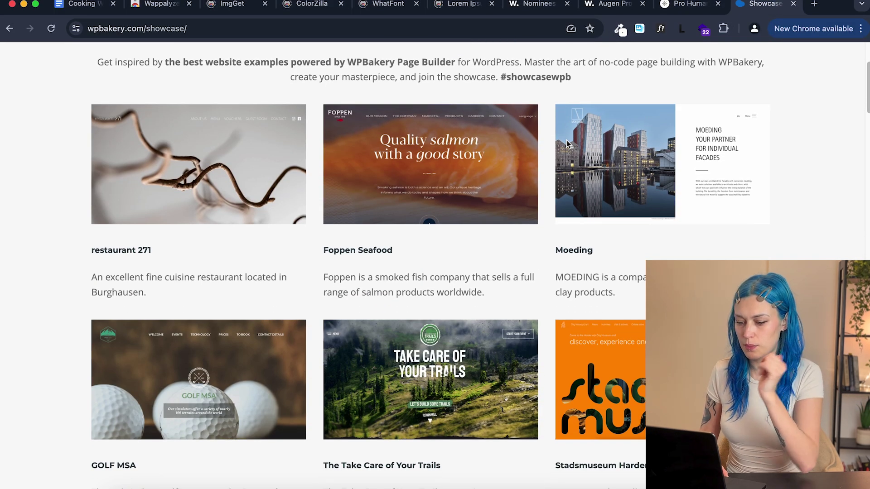
pyautogui.scroll(1, 568, 144)
pyautogui.keyDown('super'); pyautogui.click(149, 251); pyautogui.keyUp('super')
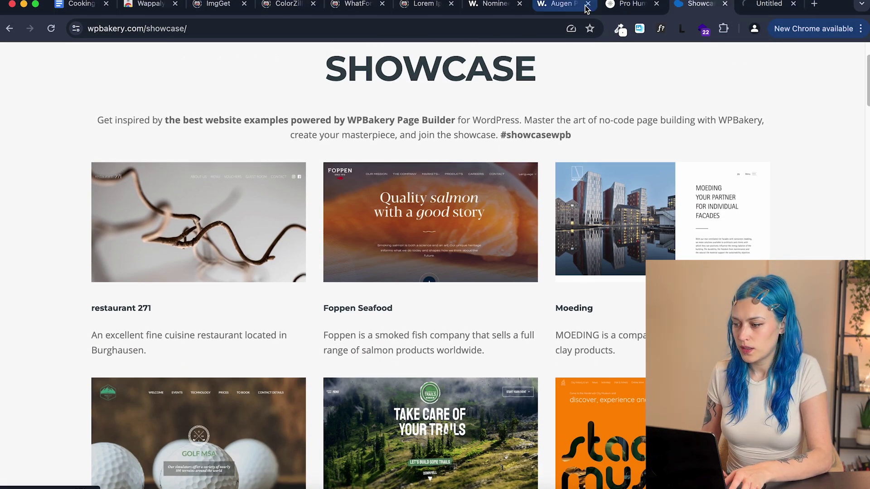
pyautogui.click(764, 6)
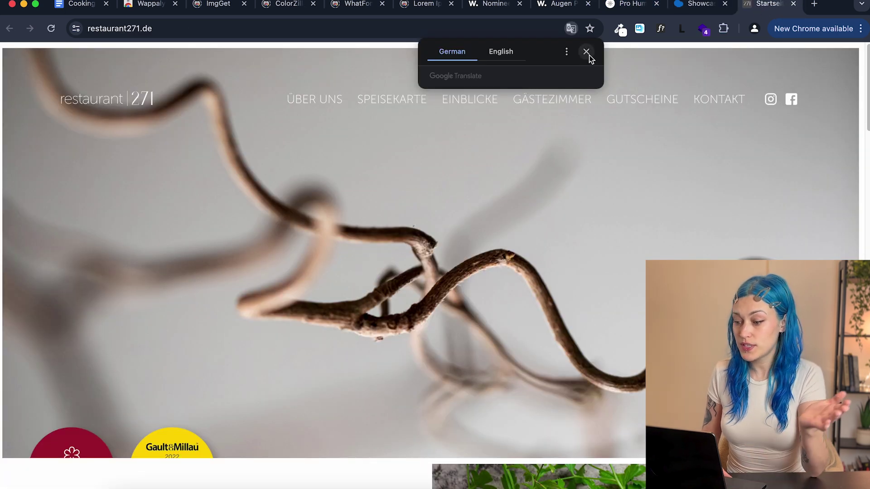
pyautogui.click(587, 52)
# - Check the restaurant site in Wappalyzer, confirming WordPress 5.9.9 with wpBakery
pyautogui.click(701, 31)
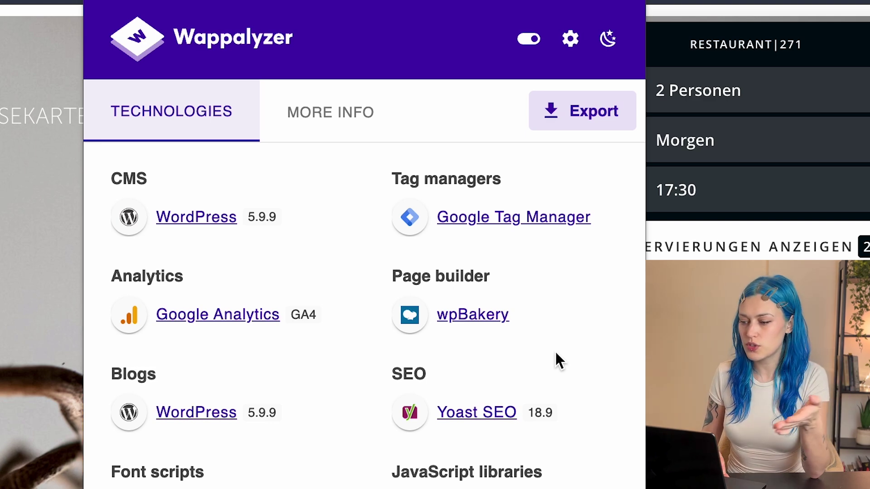
pyautogui.scroll(-5, 555, 350)
pyautogui.scroll(1, 555, 352)
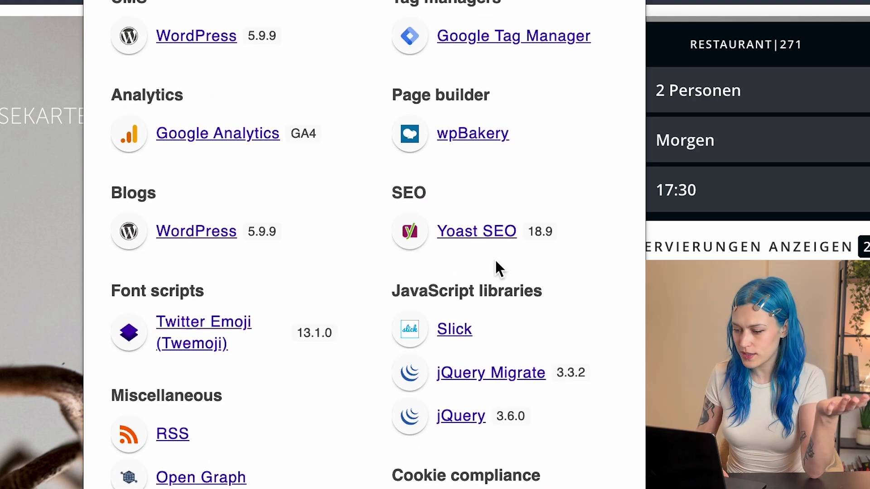
pyautogui.scroll(-8, 496, 262)
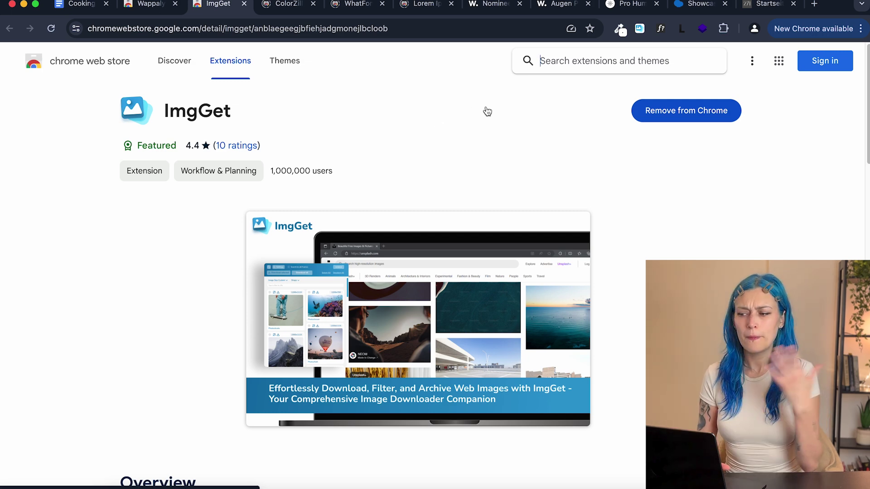
# - Return to augen.pro and list its images with ImgGet, e.g. 600x600 and 1300x729
pyautogui.click(620, 8)
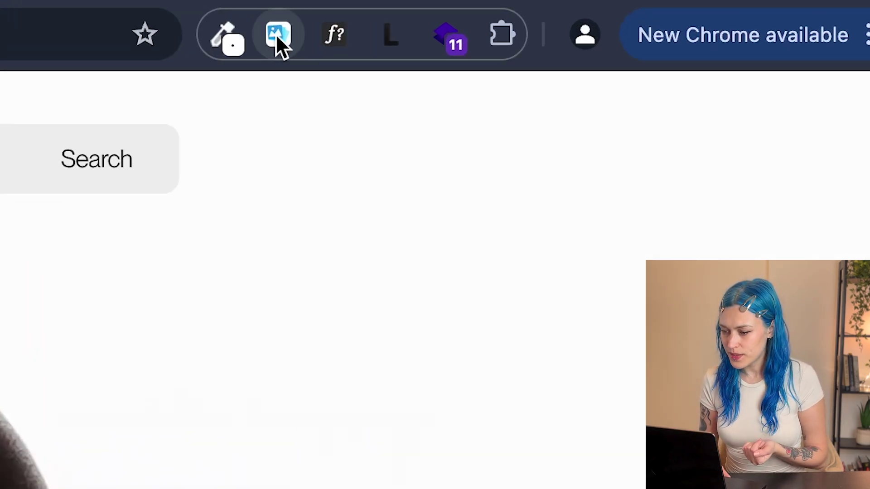
pyautogui.click(278, 36)
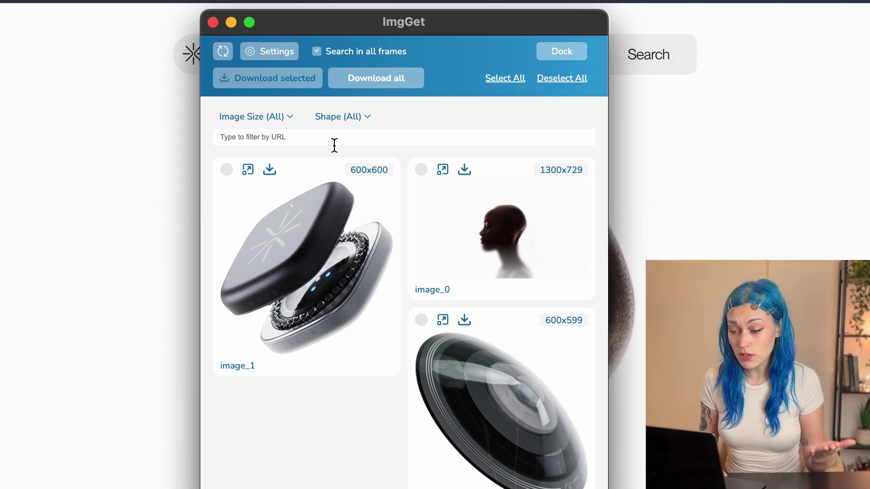
# - Close augen.pro's image list and browse the restaurant 271 site's images and sizes in ImgGet
pyautogui.click(216, 25)
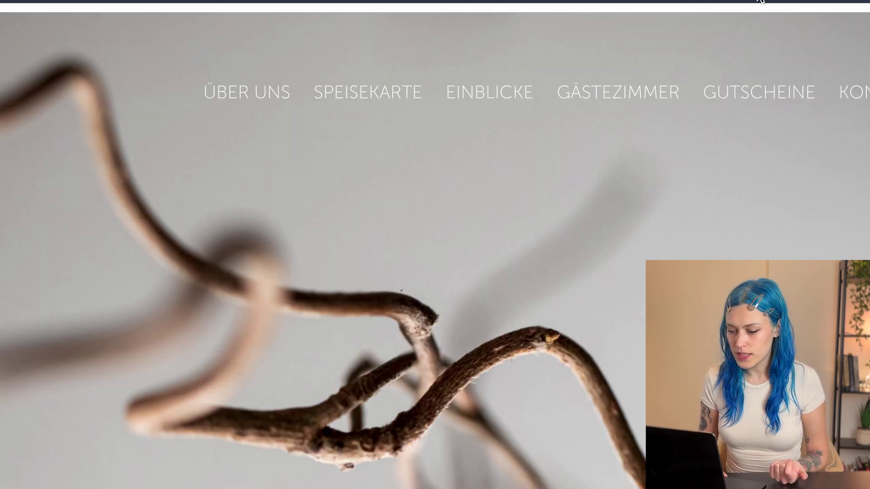
pyautogui.click(760, 1)
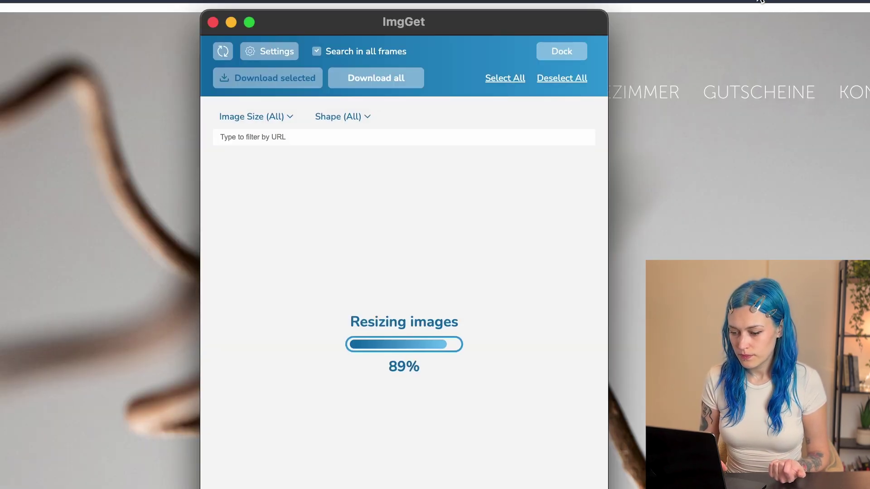
pyautogui.scroll(-5, 571, 181)
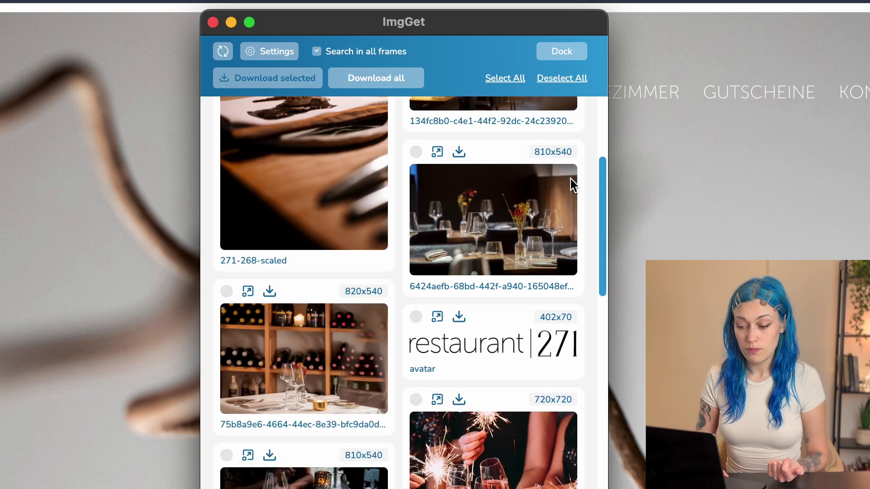
pyautogui.scroll(-4, 510, 312)
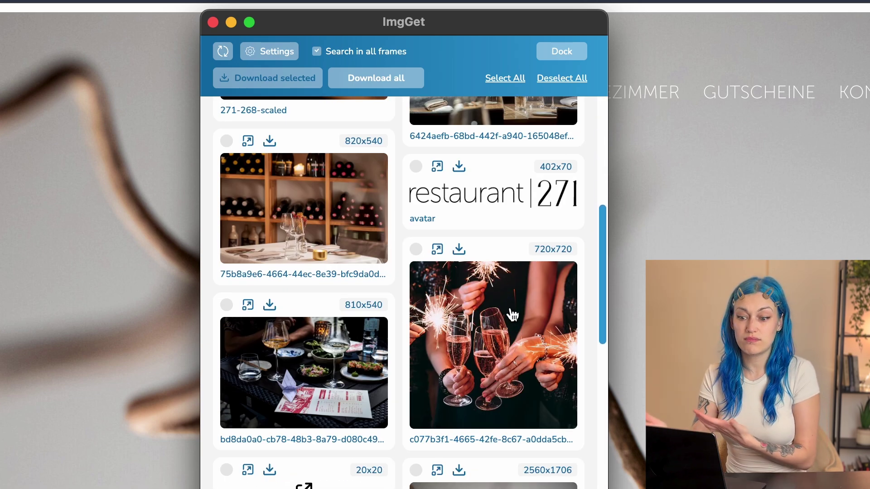
pyautogui.scroll(-10, 513, 315)
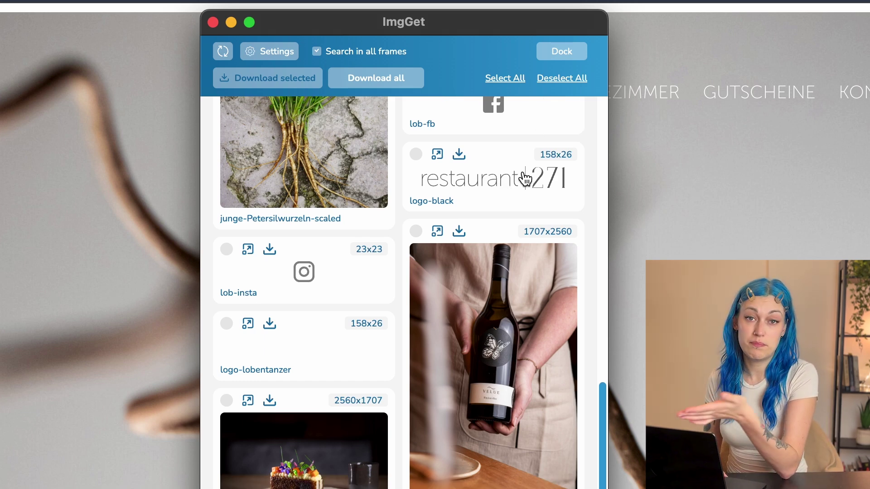
pyautogui.scroll(-2, 499, 277)
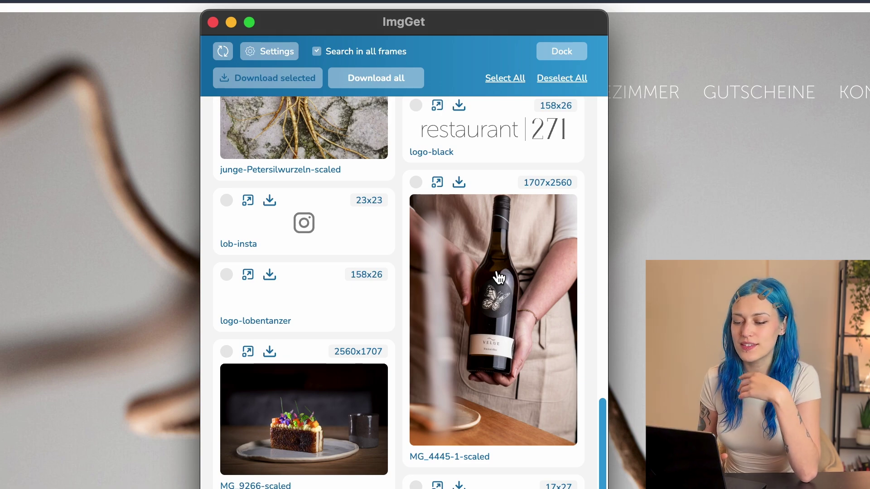
pyautogui.scroll(-1, 516, 258)
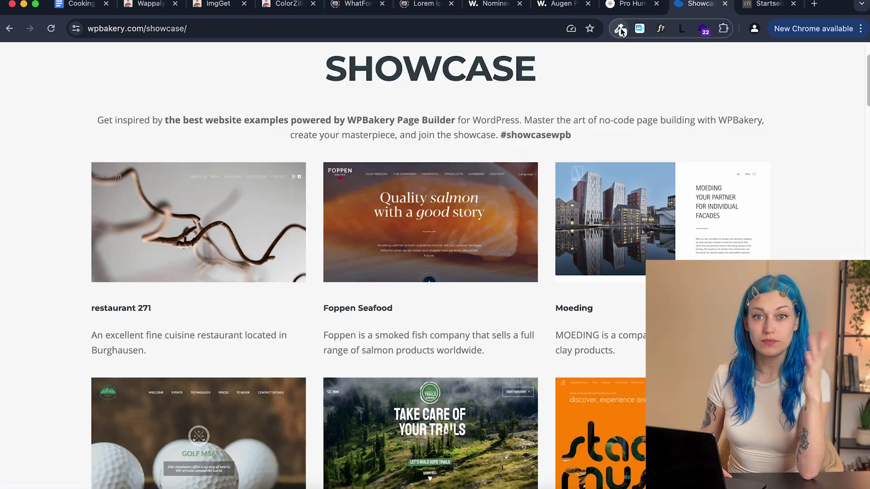
# - Sample the dark SHOWCASE heading colour with ColorZilla's Pick Color From Page eyedropper
pyautogui.click(620, 28)
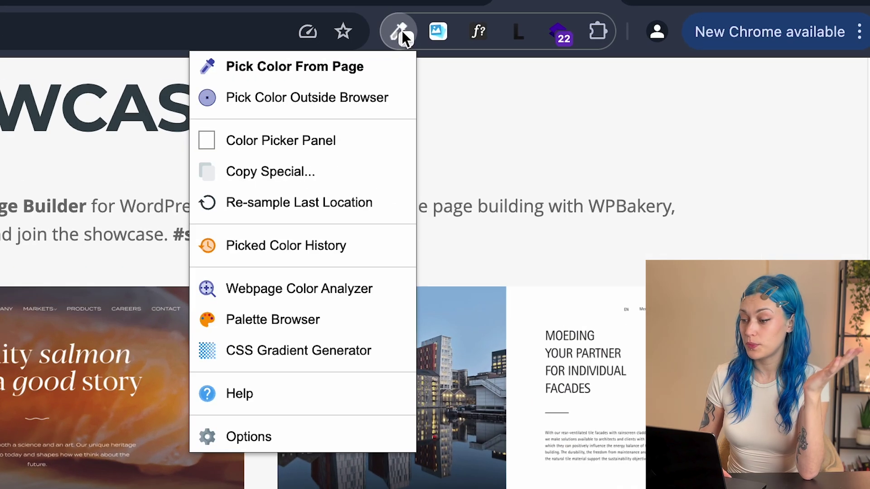
pyautogui.click(353, 73)
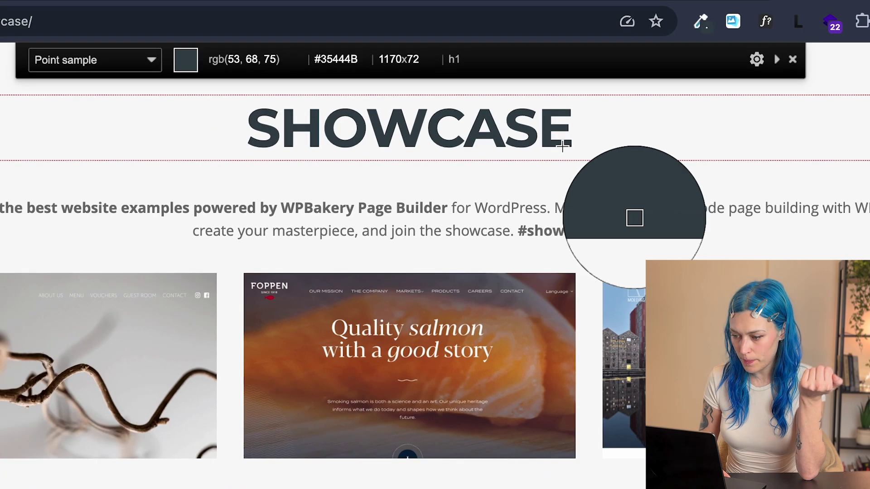
pyautogui.click(562, 145)
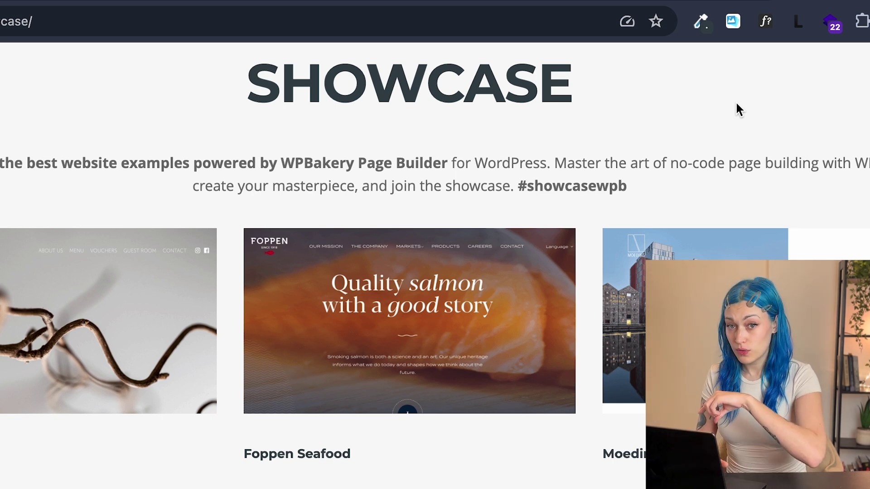
# - Show the sampled colour in ColorZilla's Color Picker Panel and select its hsl(199, 17%, 25%) value
pyautogui.click(699, 26)
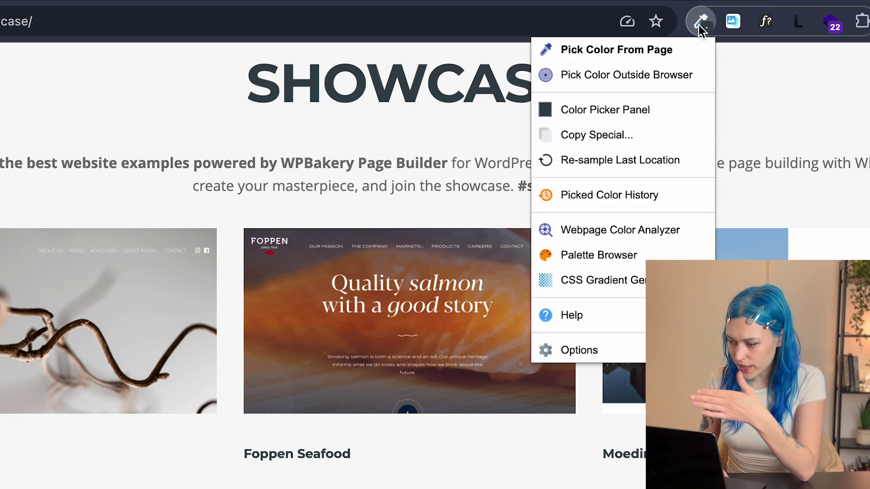
pyautogui.click(639, 111)
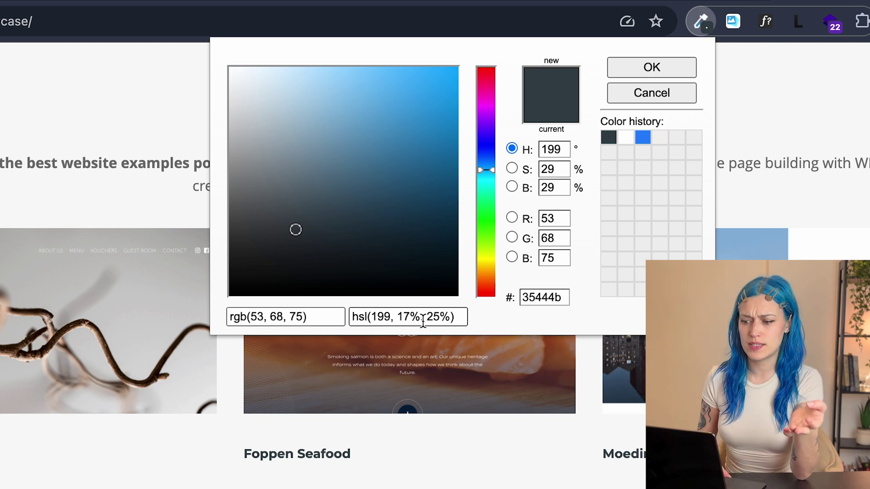
pyautogui.moveTo(352, 316); pyautogui.dragTo(463, 317)
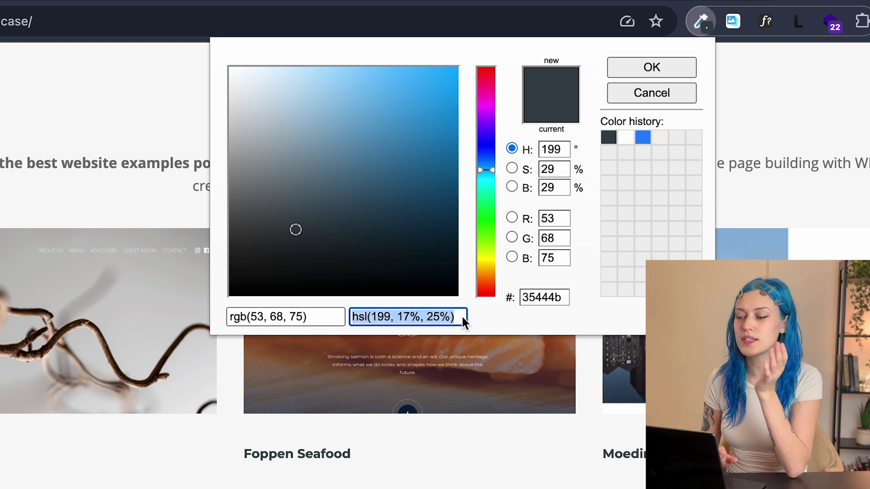
pyautogui.click(530, 303)
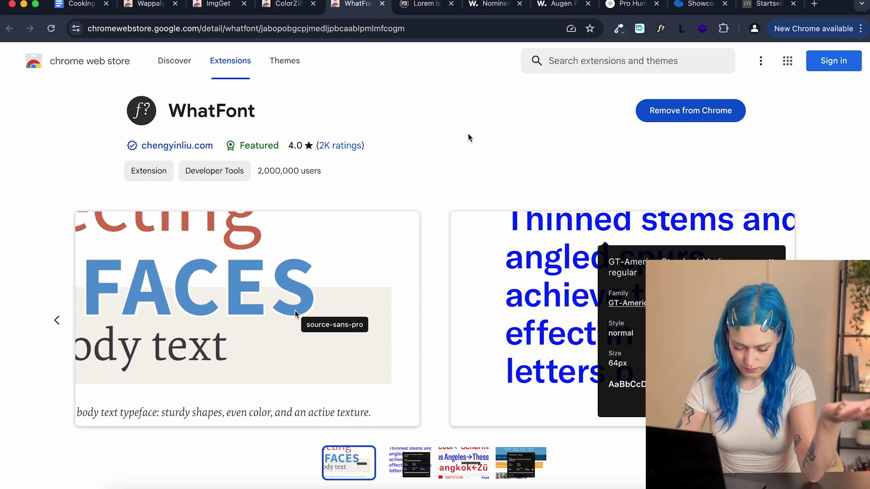
# - Return from the WhatFont store listing to the WPBakery Showcase page
pyautogui.click(684, 8)
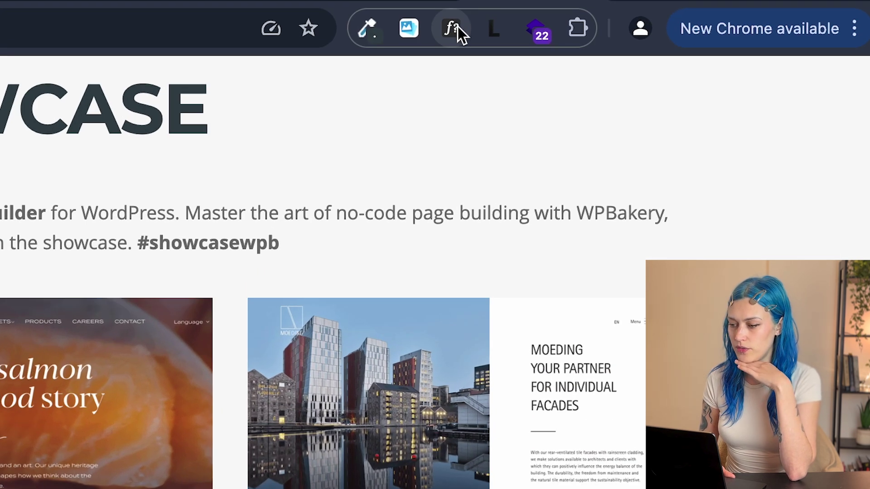
# - Identify the intro paragraph's font with WhatFont as Open Sans 400 at 16px, then turn WhatFont off
pyautogui.click(453, 28)
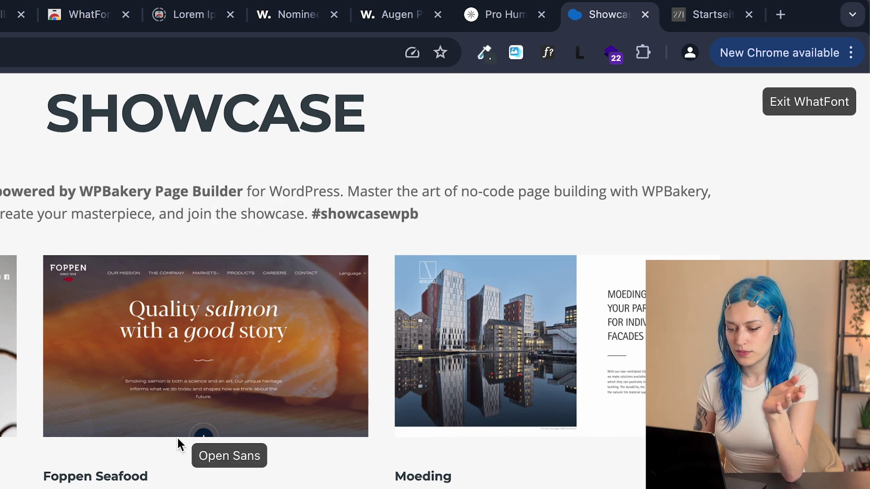
pyautogui.click(210, 210)
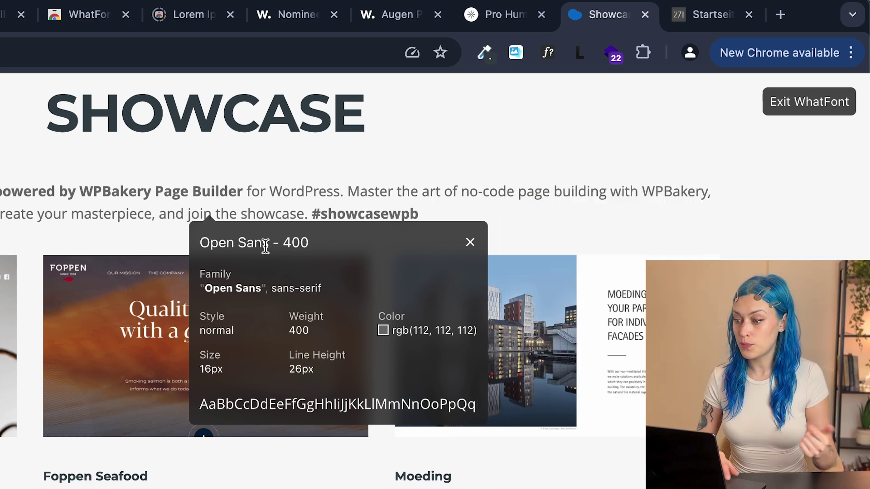
pyautogui.click(471, 242)
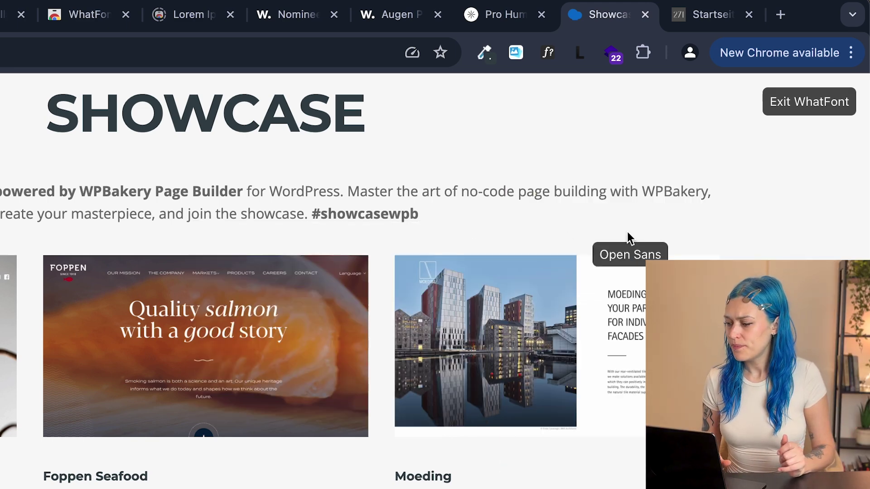
pyautogui.click(822, 108)
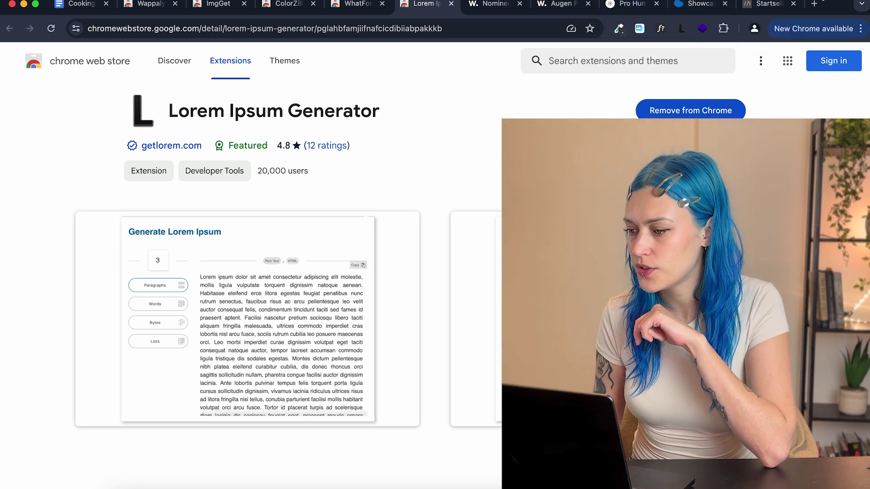
pyautogui.click(814, 4)
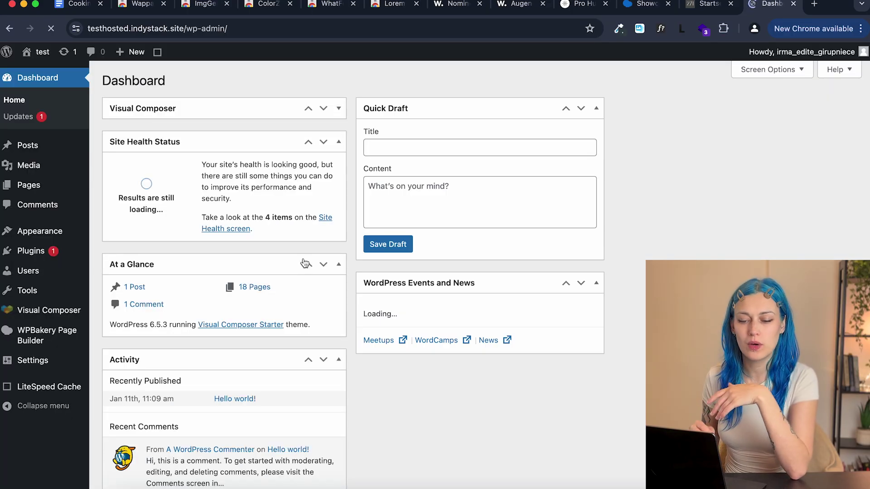
# - Create a new WordPress page from the Pages list and start it with a blank layout
pyautogui.moveTo(34, 184)
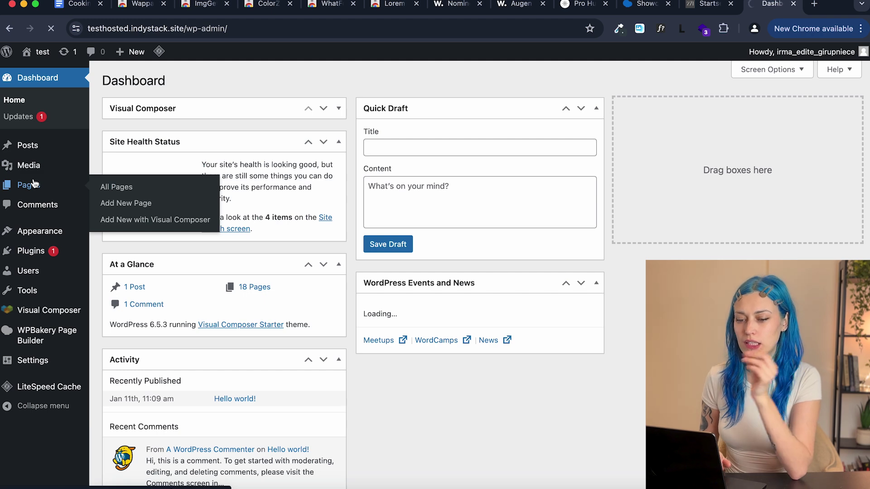
pyautogui.click(34, 183)
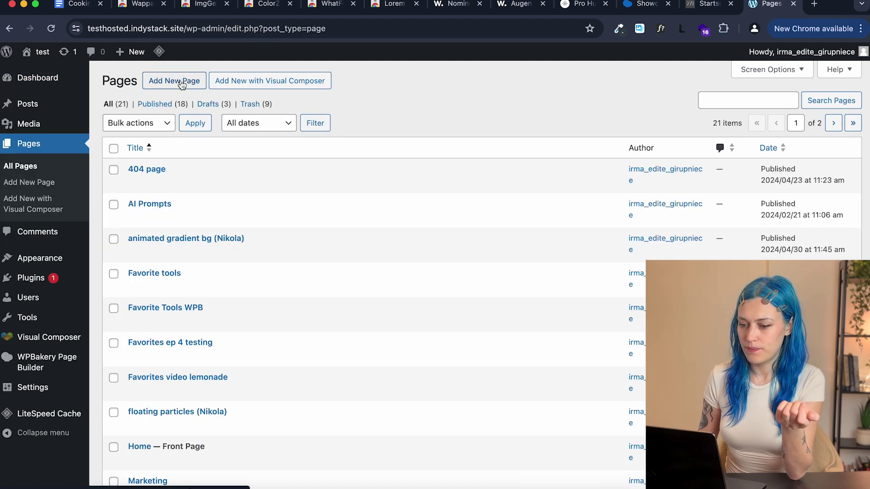
pyautogui.click(182, 84)
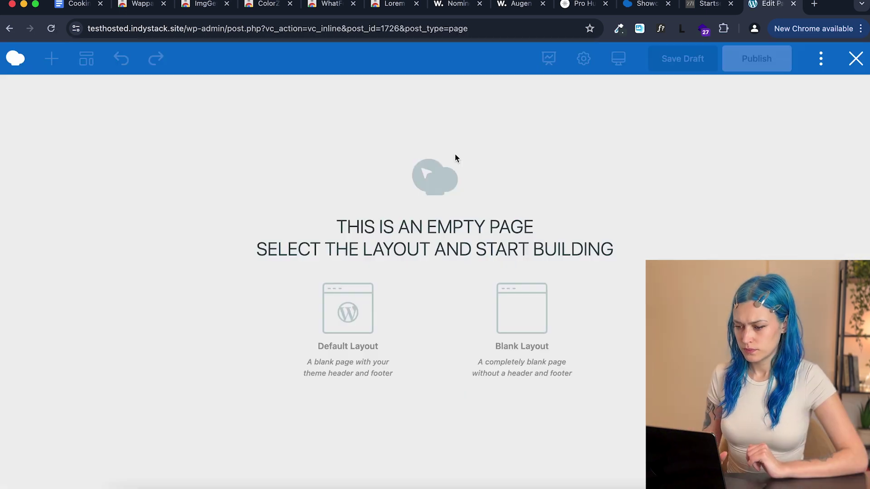
pyautogui.click(517, 318)
# - Insert the Hero Section With Overlay template from the template library
pyautogui.click(86, 66)
pyautogui.click(205, 137)
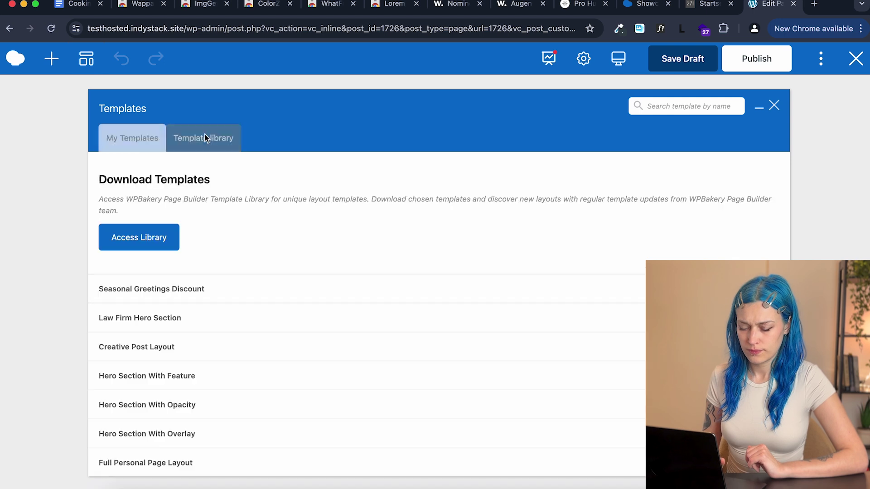
pyautogui.click(155, 435)
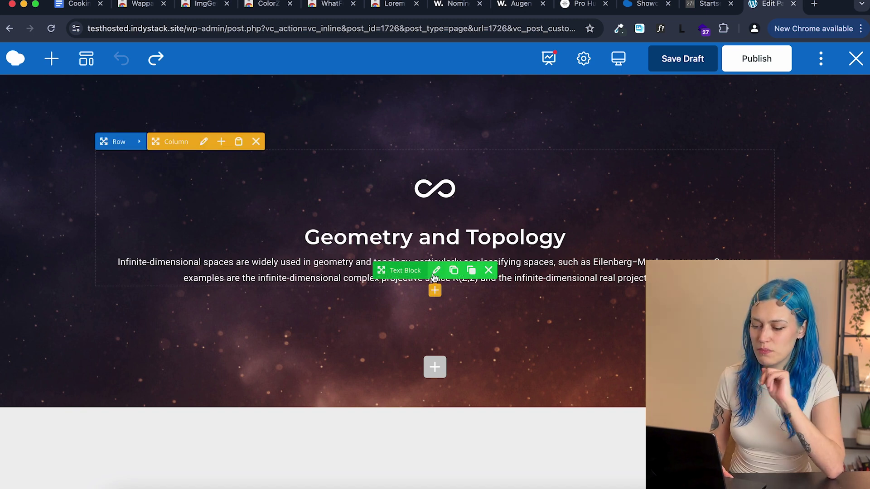
# - Clear all of the paragraph text in the hero's text block
pyautogui.click(436, 272)
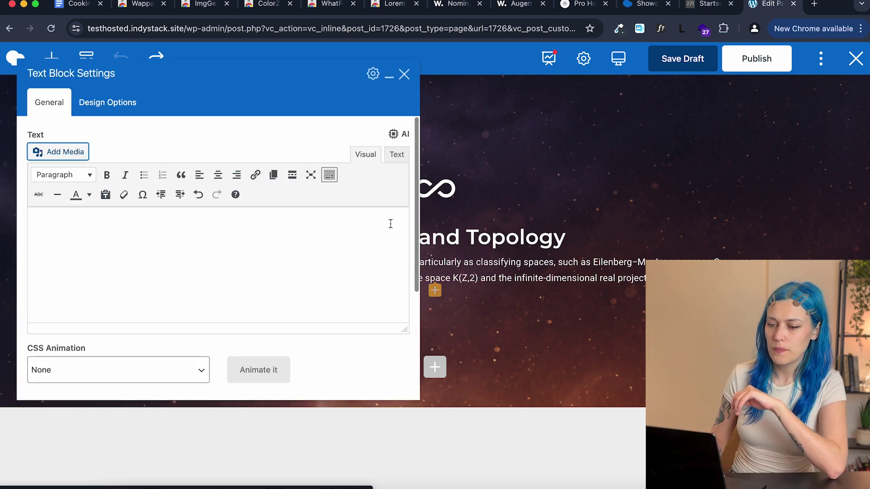
pyautogui.moveTo(231, 87); pyautogui.dragTo(252, 86)
pyautogui.click(151, 222)
pyautogui.hotkey('ctrl', 'a')
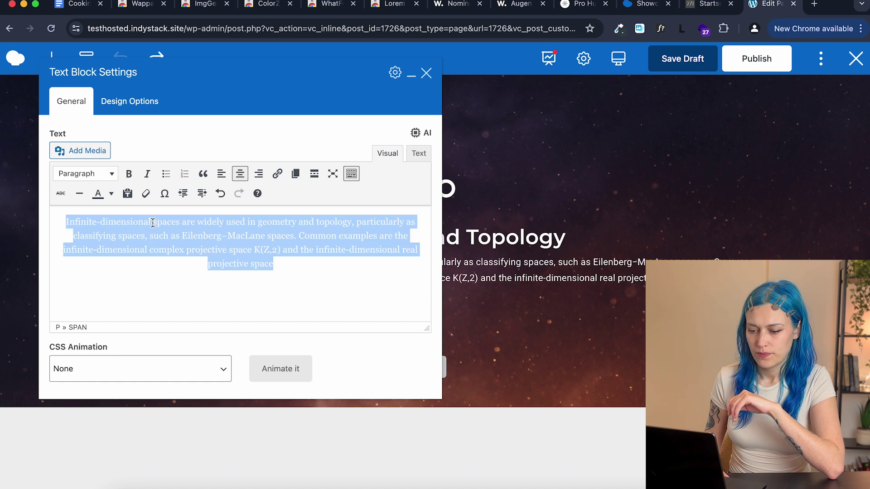
pyautogui.press('BackSpace')
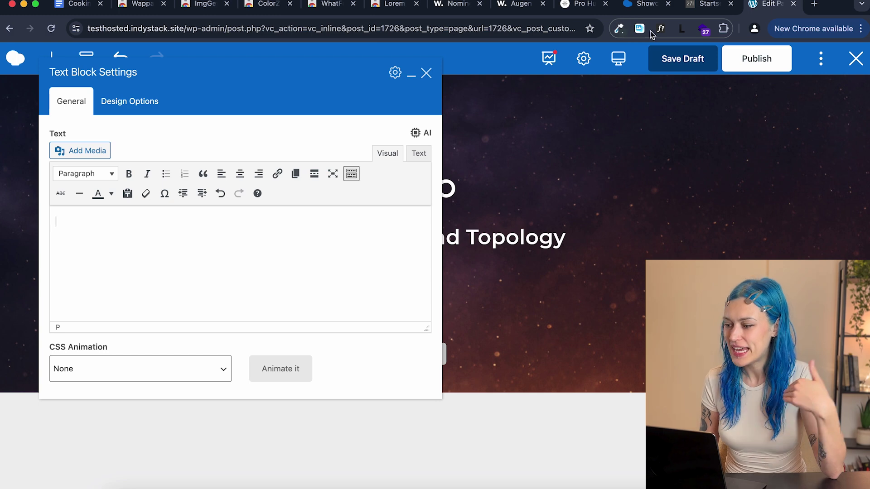
# - Open Lorem Ipsum Generator and try Paragraphs mode, settling on Words mode
pyautogui.click(682, 29)
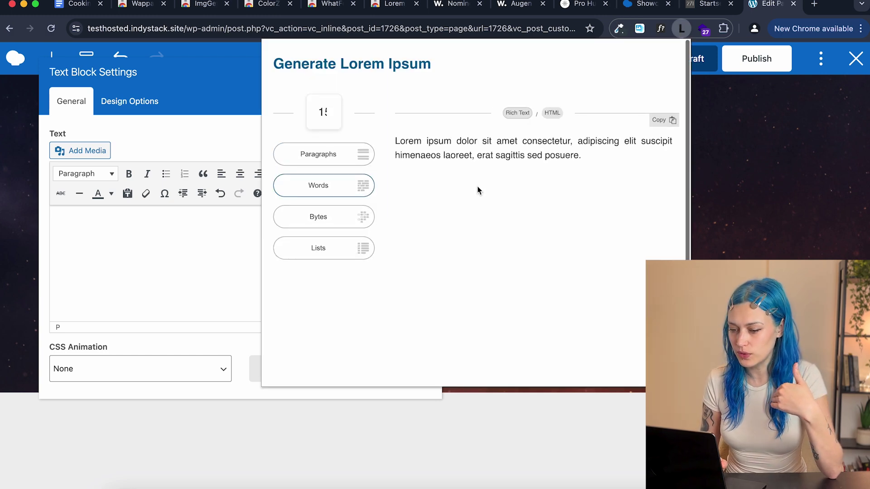
pyautogui.click(319, 154)
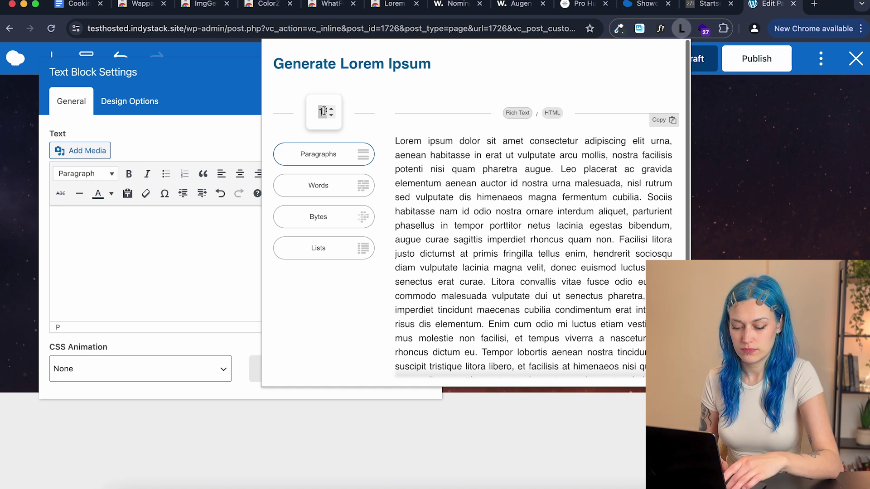
pyautogui.write('1')
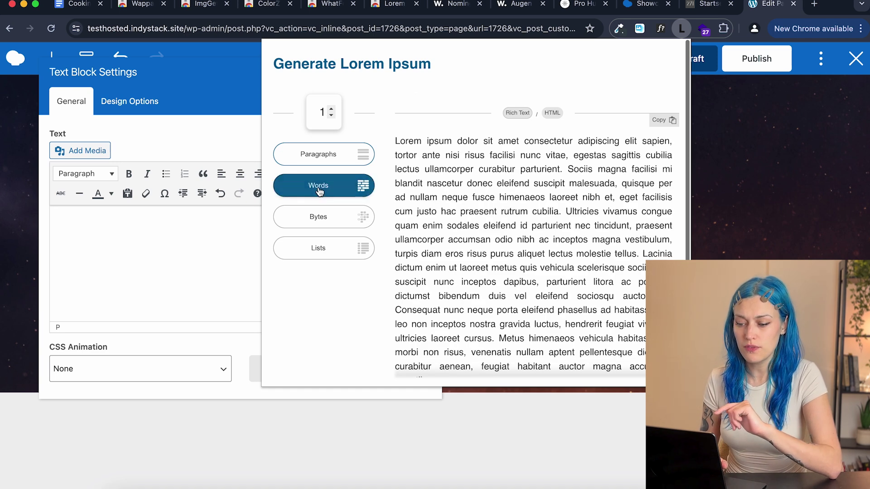
pyautogui.click(319, 189)
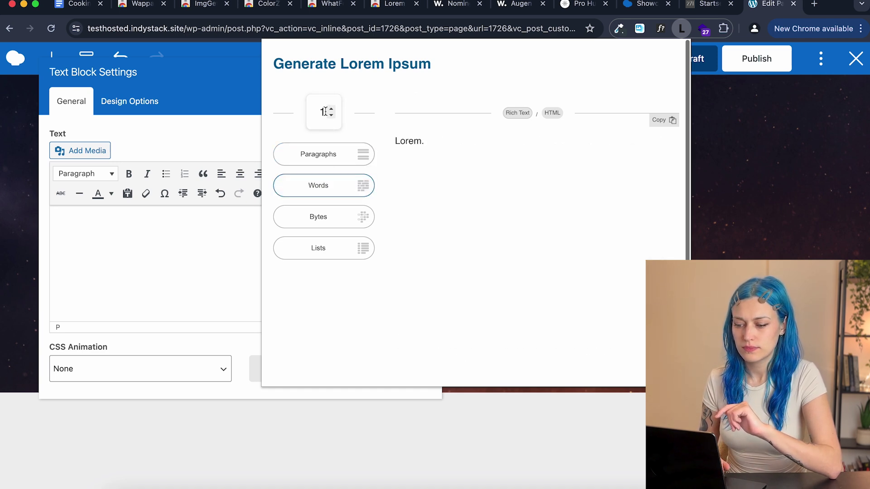
pyautogui.click(313, 153)
pyautogui.click(317, 186)
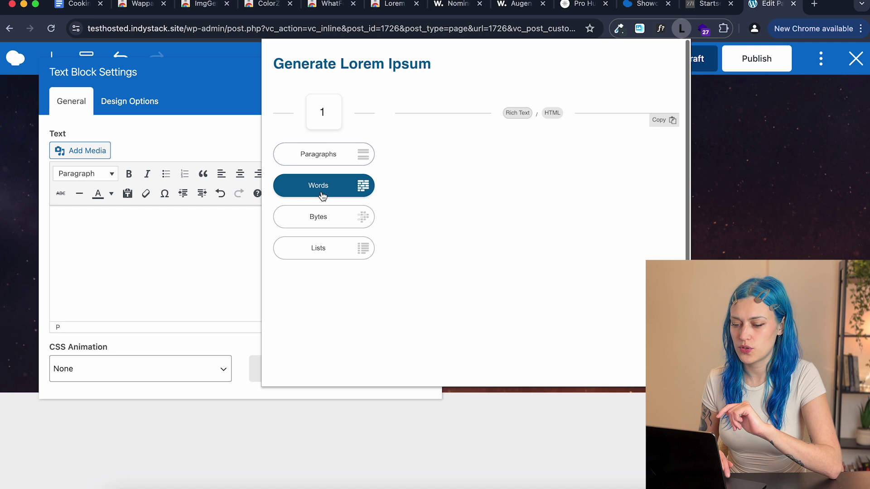
# - Set the word count to 40, then select and copy the generated paragraph
pyautogui.click(323, 116)
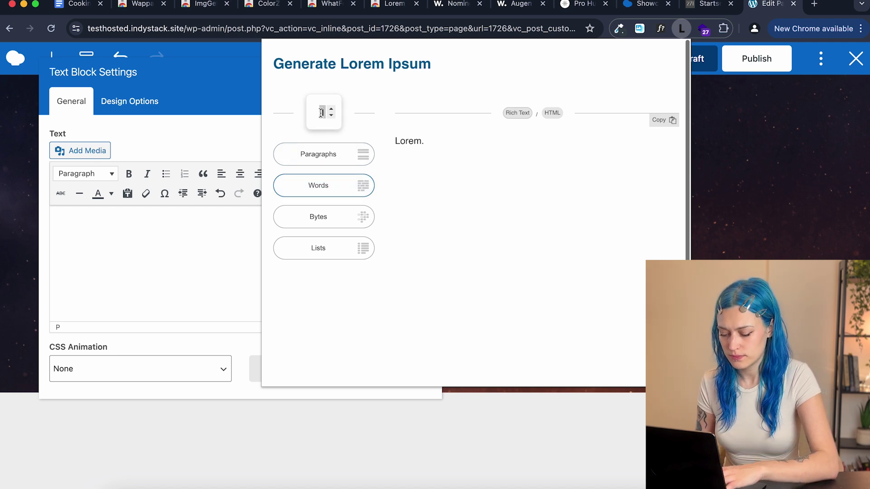
pyautogui.write('60')
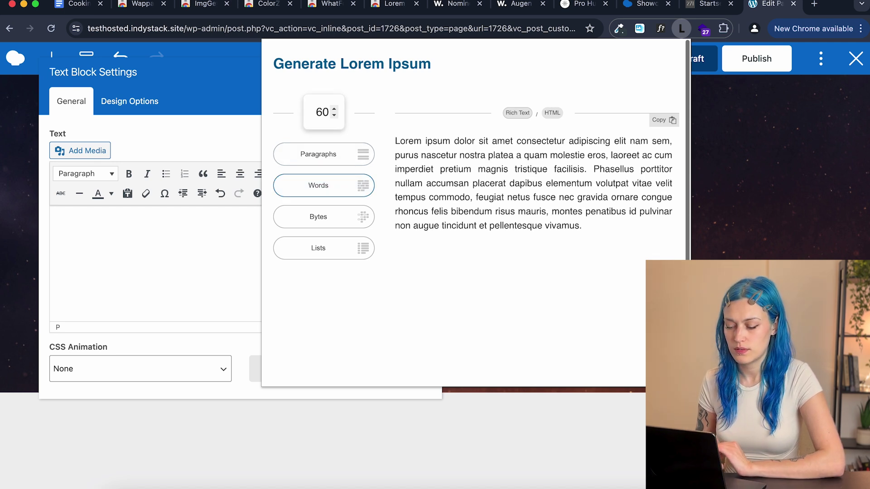
pyautogui.press('BackSpace')
pyautogui.press('BackSpace')
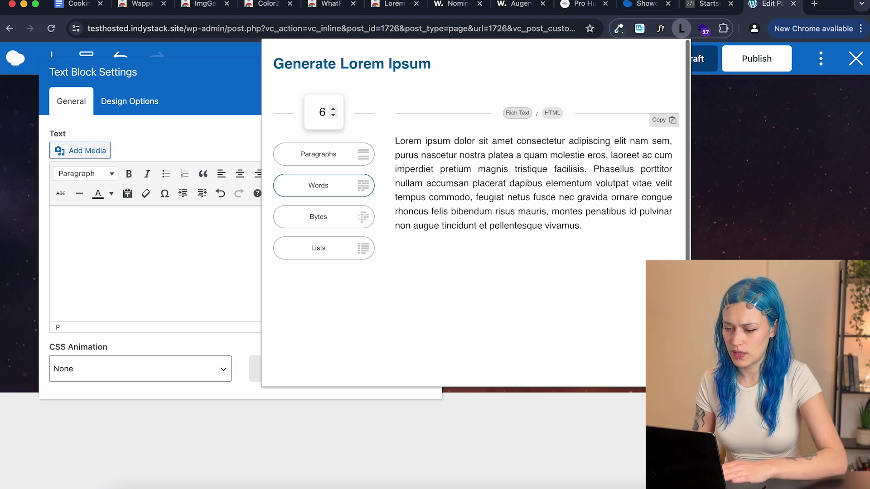
pyautogui.write('50')
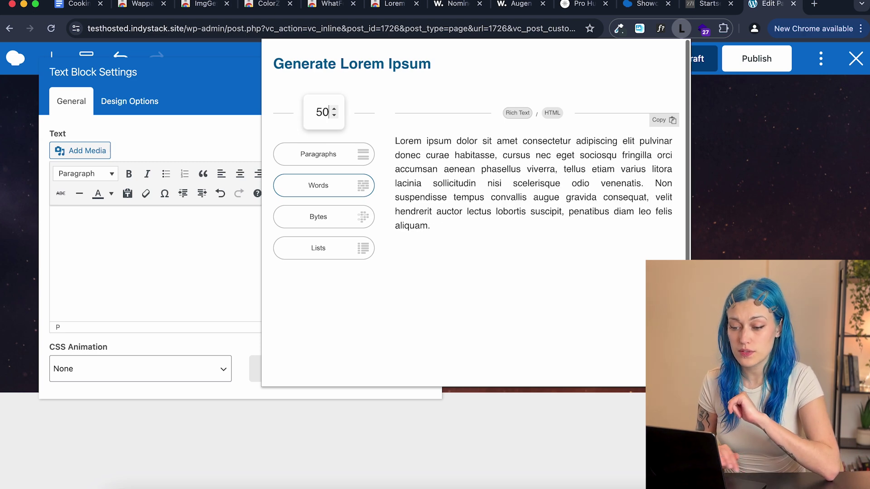
pyautogui.press('BackSpace')
pyautogui.press('BackSpace')
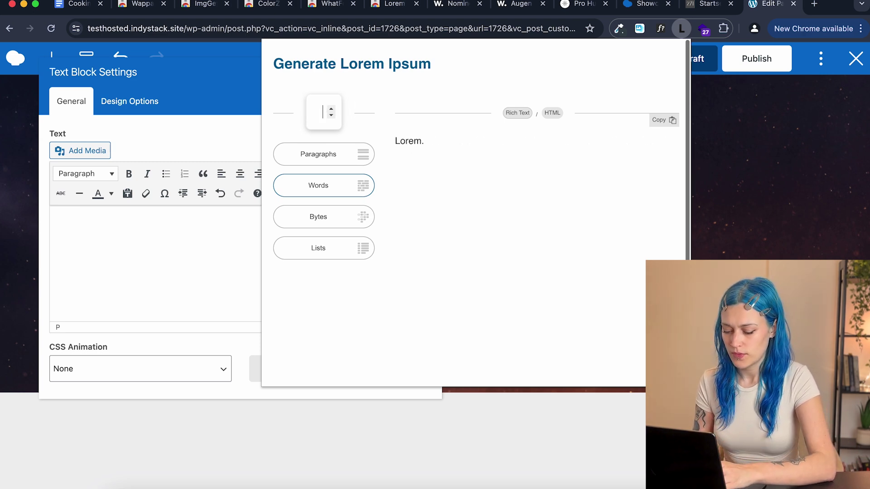
pyautogui.write('40')
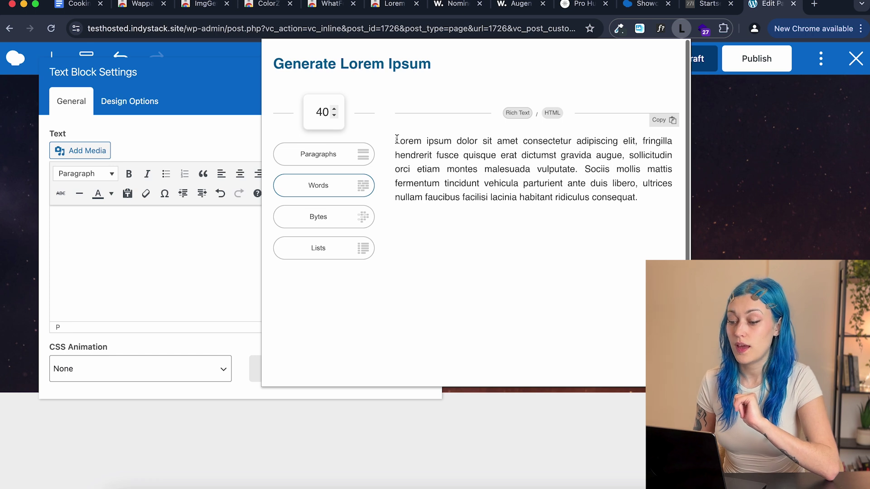
pyautogui.moveTo(395, 141); pyautogui.dragTo(645, 202)
pyautogui.hotkey('ctrl', 'c')
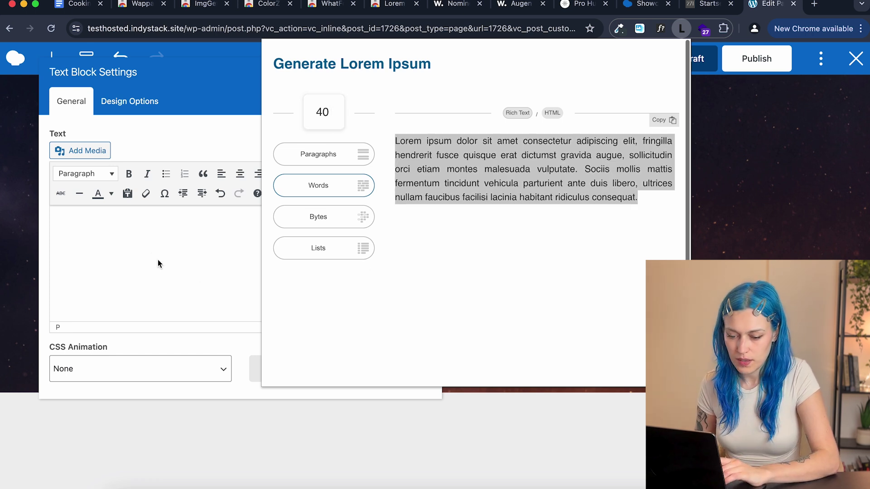
pyautogui.click(158, 259)
# - Paste the 40-word Lorem paragraph into the text block, make it white and centre-aligned
pyautogui.hotkey('ctrl', 'v')
pyautogui.hotkey('ctrl', 'a')
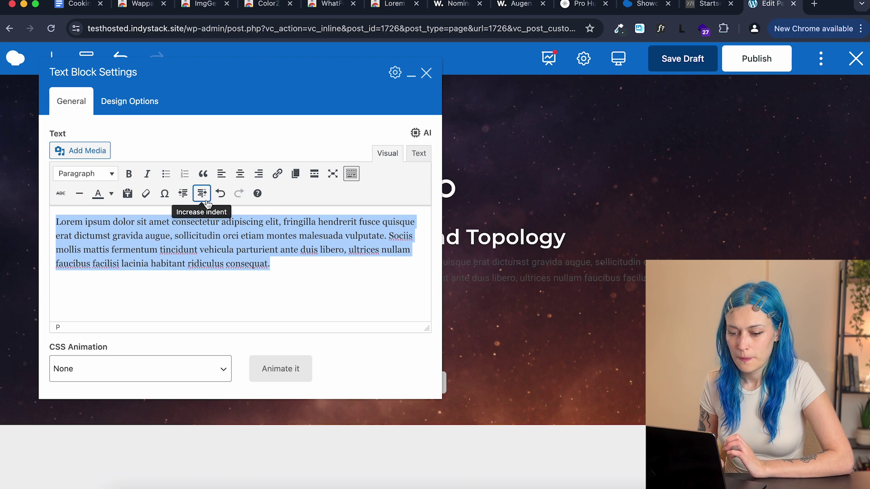
pyautogui.click(111, 195)
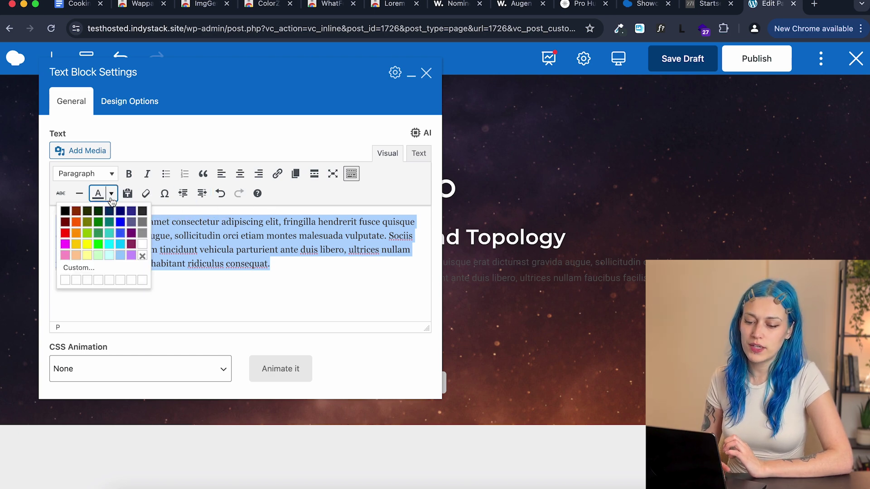
pyautogui.click(145, 245)
pyautogui.click(241, 175)
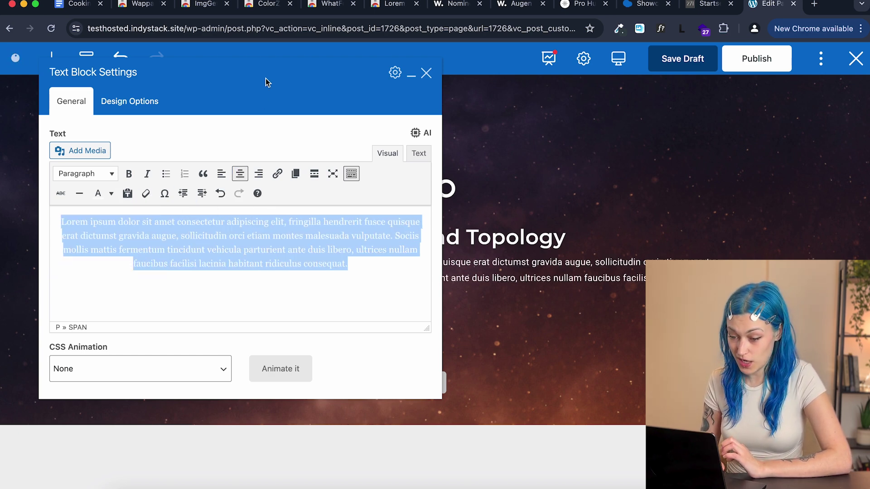
pyautogui.moveTo(274, 78); pyautogui.dragTo(299, 82)
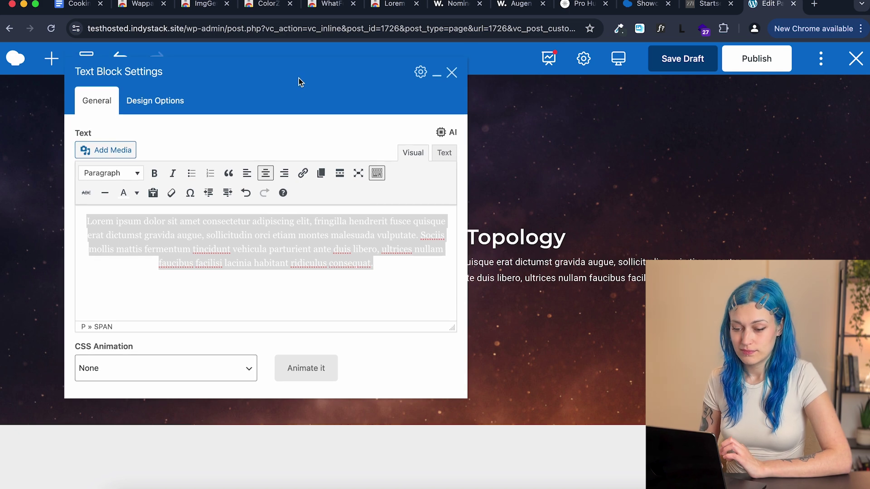
# - Reopen Lorem Ipsum Generator and try Paragraphs, Words and Bytes output, ending on Lists
pyautogui.click(680, 29)
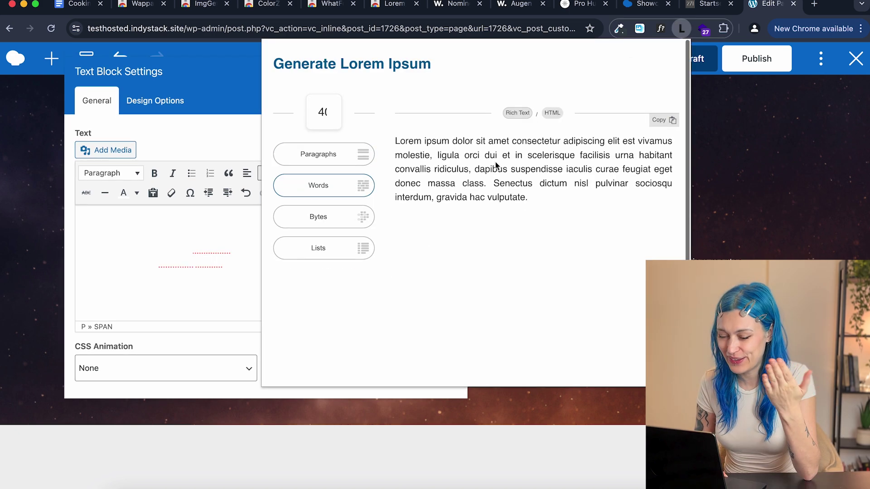
pyautogui.click(341, 158)
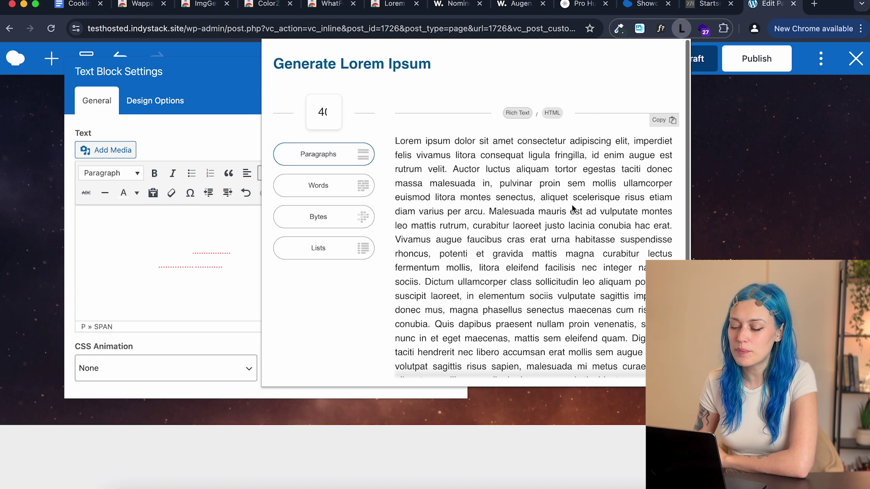
pyautogui.scroll(-3, 572, 205)
pyautogui.scroll(3, 572, 205)
pyautogui.click(311, 191)
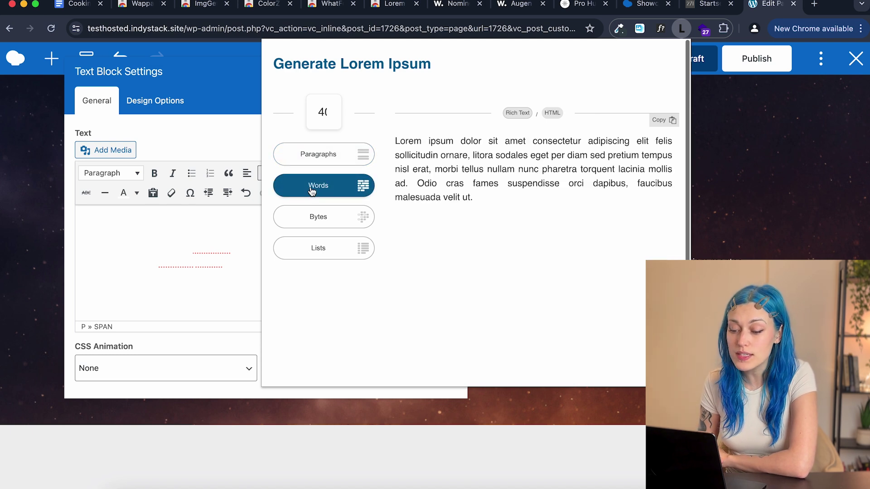
pyautogui.click(325, 231)
pyautogui.click(328, 257)
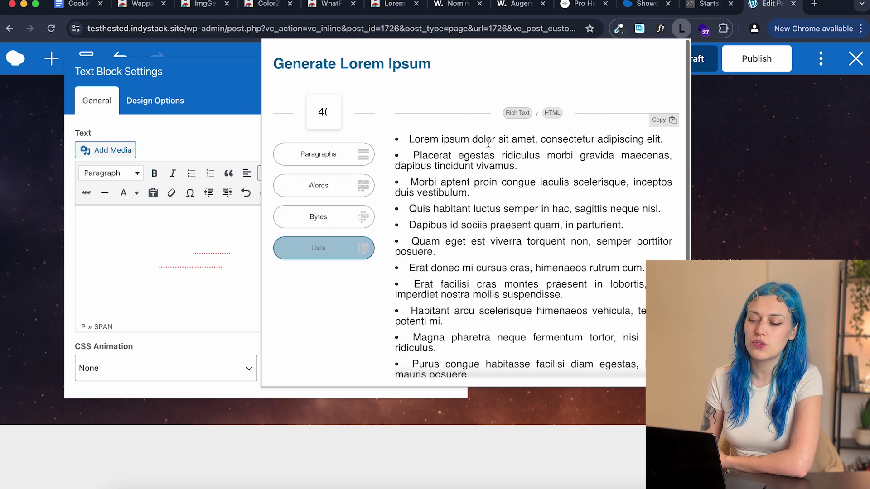
pyautogui.scroll(-1, 456, 220)
pyautogui.scroll(1, 456, 220)
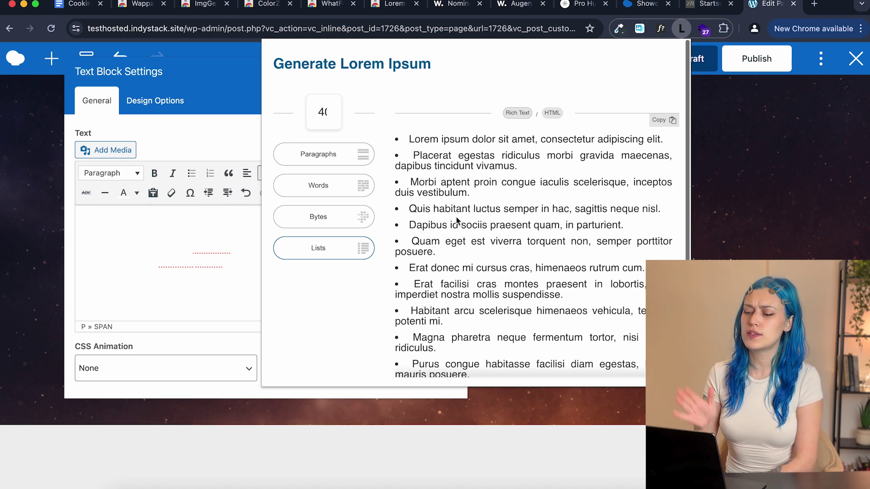
# - Generate a 10-word Lorem sentence in Words mode and select it
pyautogui.click(336, 196)
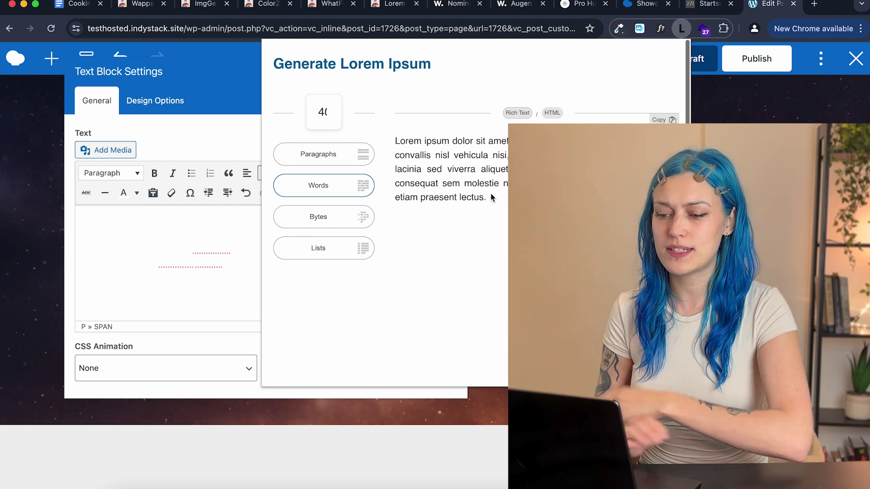
pyautogui.click(322, 155)
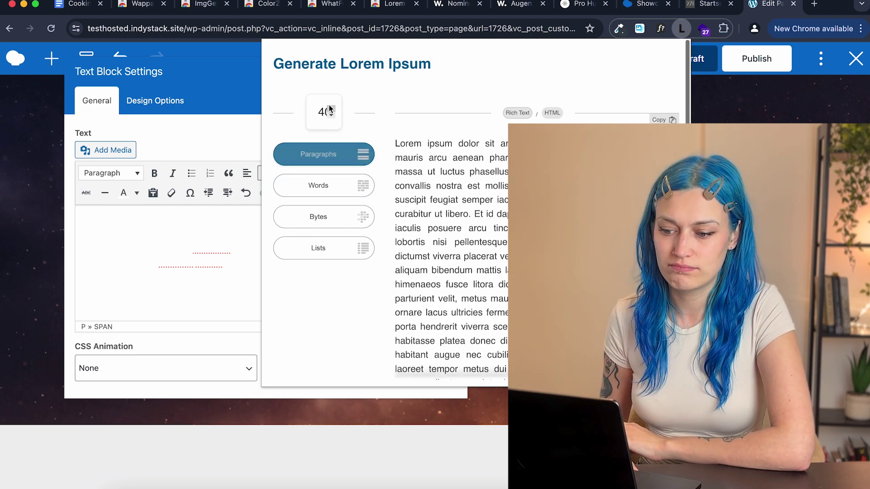
pyautogui.write('1')
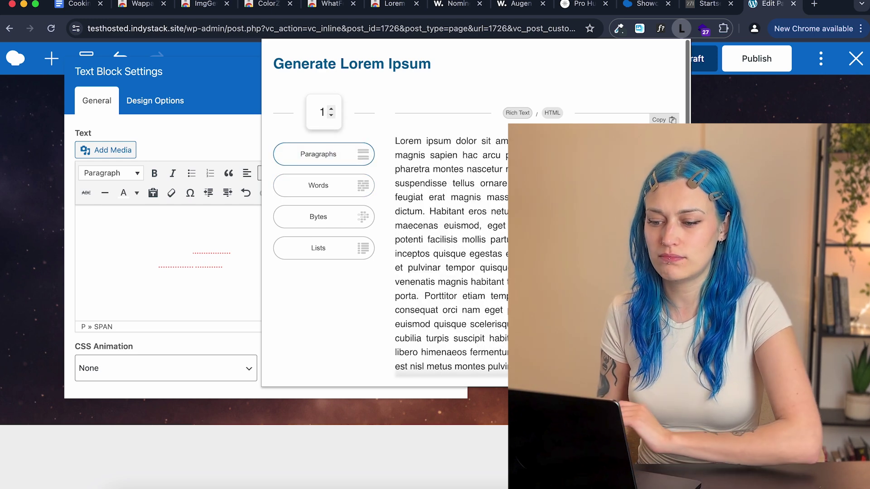
pyautogui.click(329, 186)
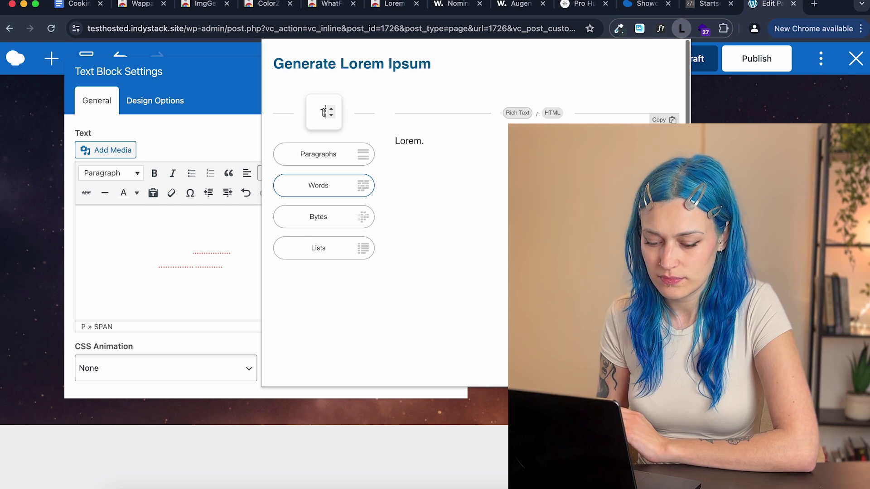
pyautogui.write('0')
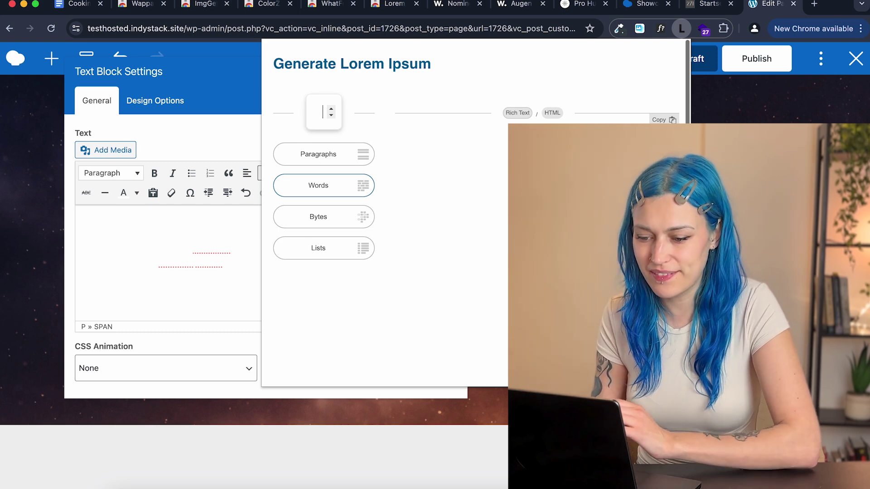
pyautogui.moveTo(428, 153); pyautogui.dragTo(389, 140)
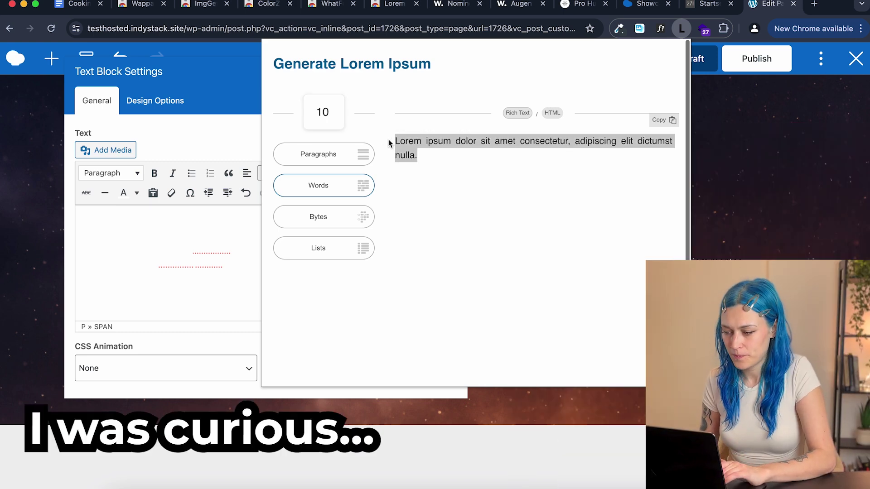
pyautogui.click(813, 5)
# - Search Google for 'translate' and paste the 10-word Lorem sentence into the translator
pyautogui.write('translate')
pyautogui.press('Return')
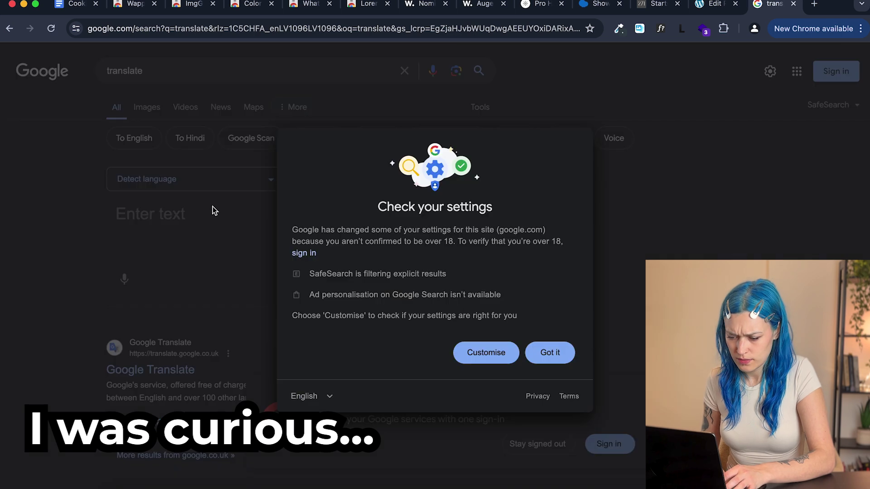
pyautogui.click(185, 213)
pyautogui.press('super+v')
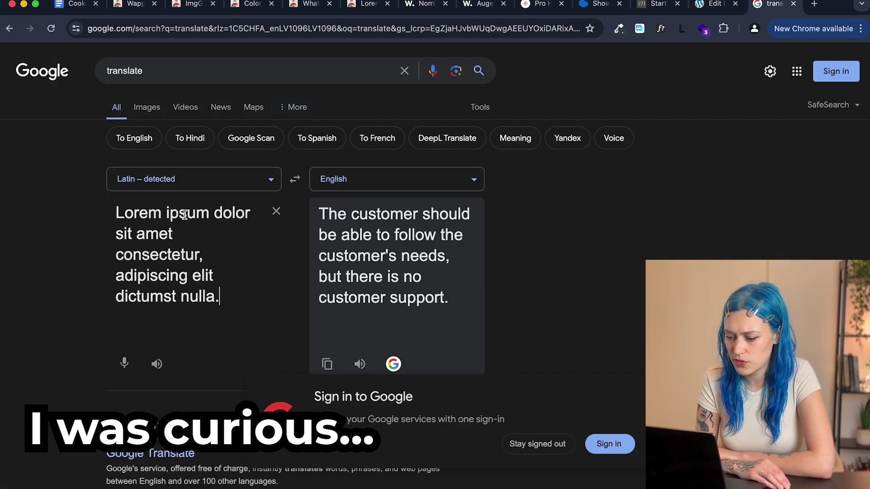